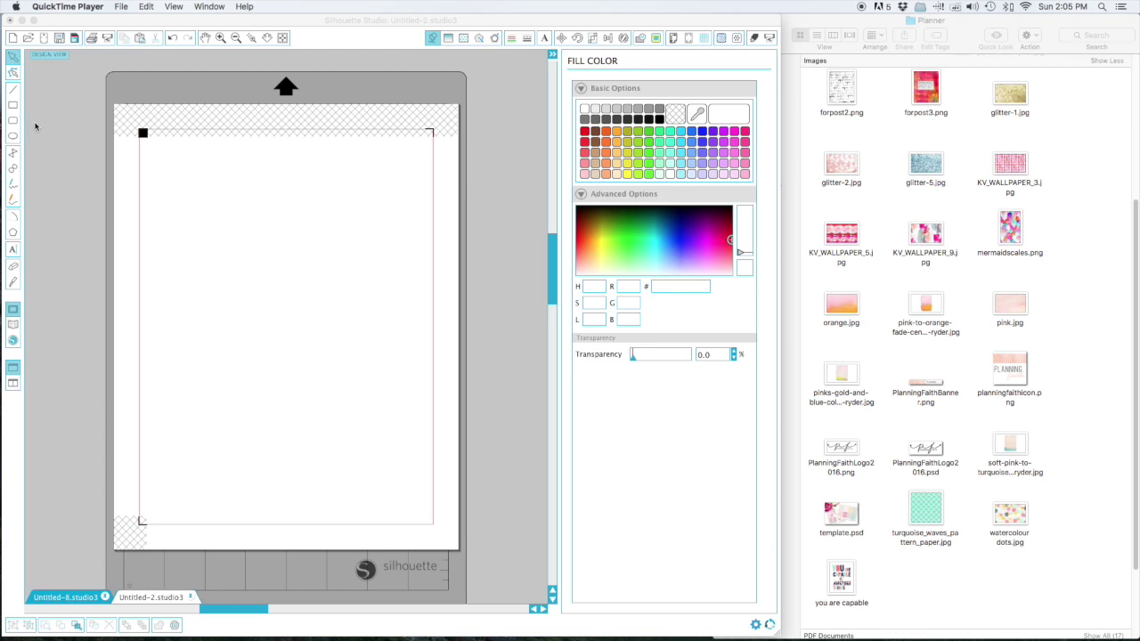
Step: Draw a rectangle about 3 in wide and 3.9 in high in the upper part of the page and select it
click(12, 104)
click(13, 107)
drag(205, 155, 326, 311)
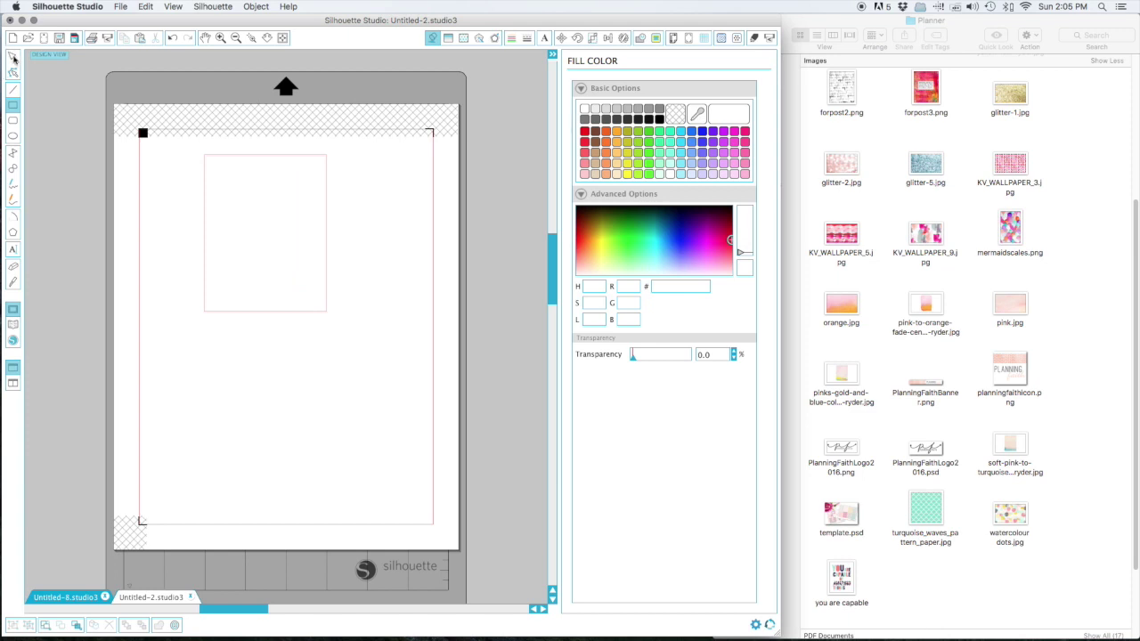
click(13, 58)
click(276, 157)
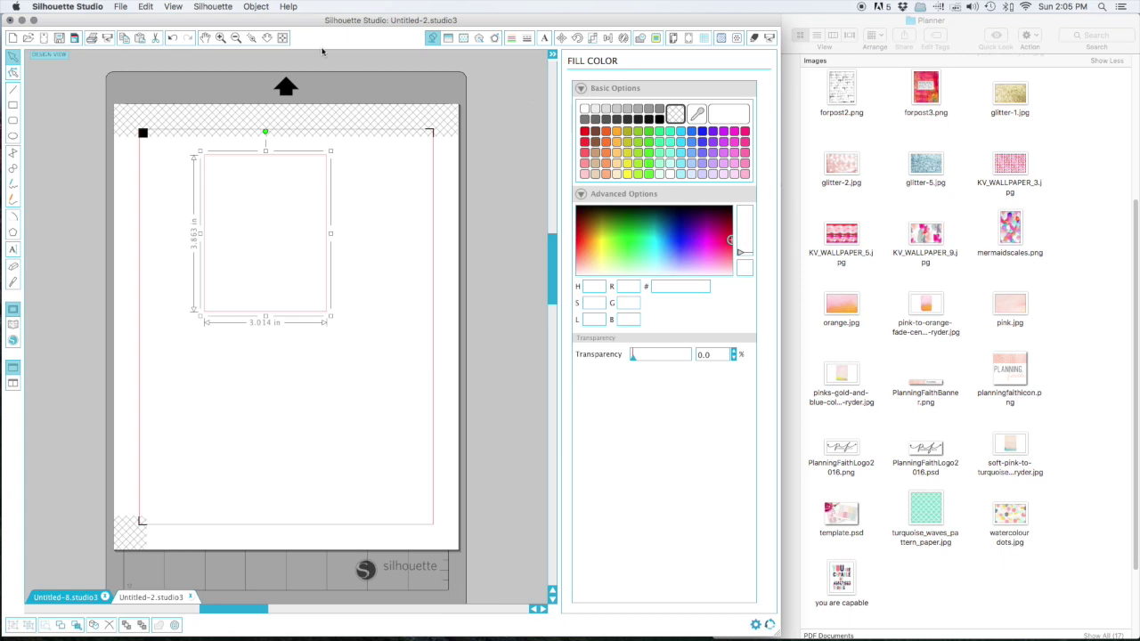
Step: Scale the rectangle to 1.5 in wide and 2.5 in high with the aspect ratio unlocked
click(256, 7)
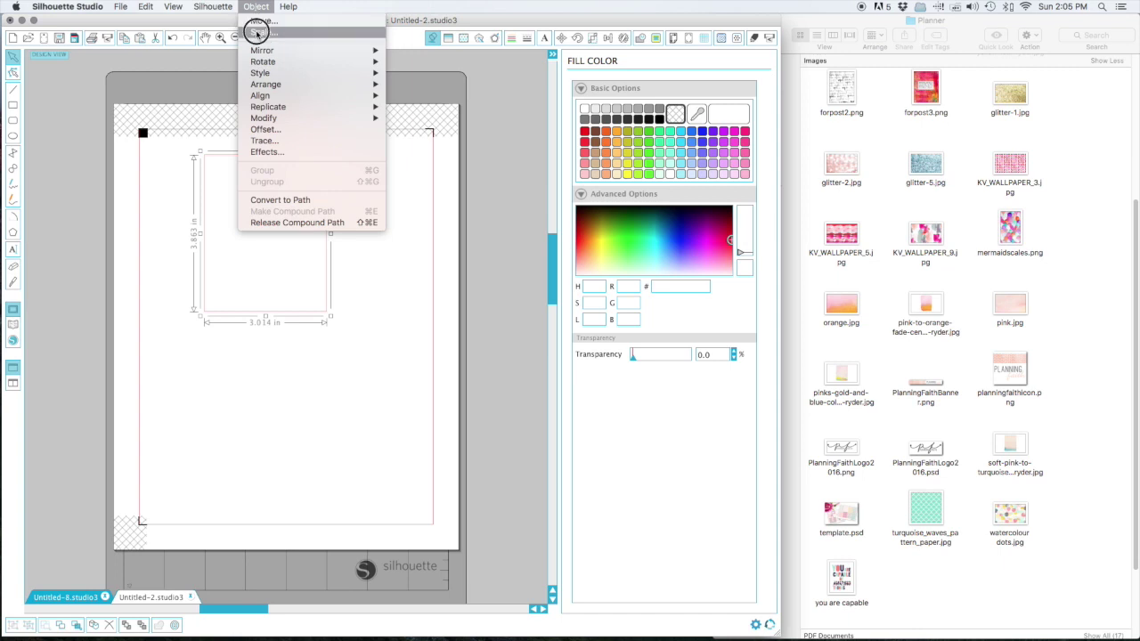
click(258, 33)
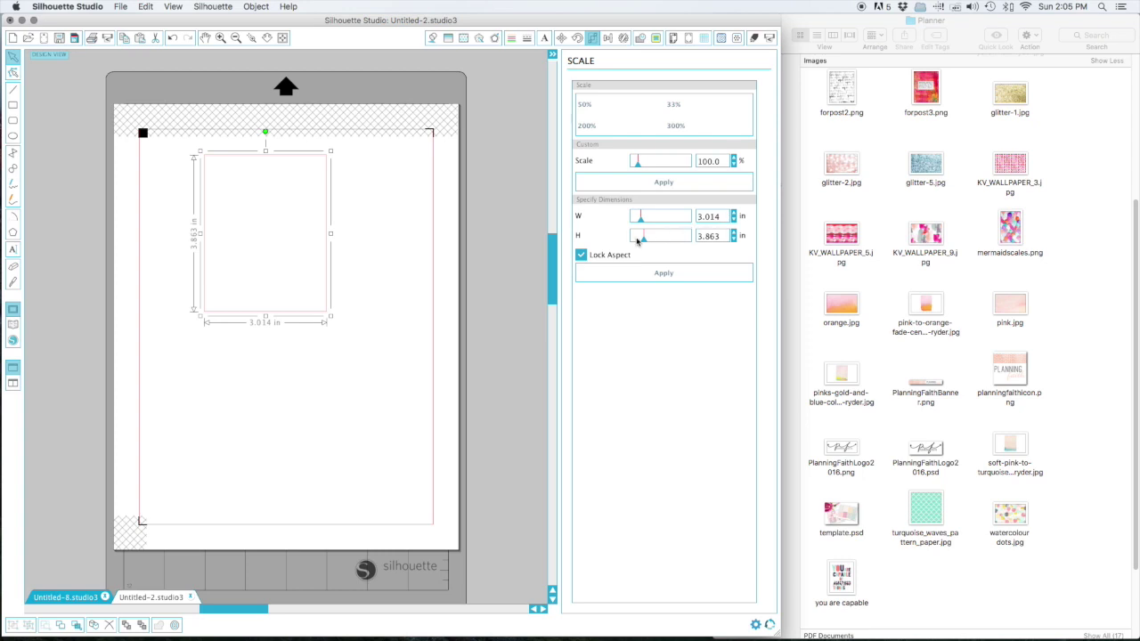
click(581, 255)
click(581, 256)
drag(724, 217, 671, 205)
text(1.5)
key(Tab)
text(2.25)
key(BackSpace)
key(BackSpace)
text(5)
click(657, 276)
Step: Move the resized rectangle into the upper-left corner of the cut area
click(238, 158)
drag(264, 185, 173, 145)
click(198, 154)
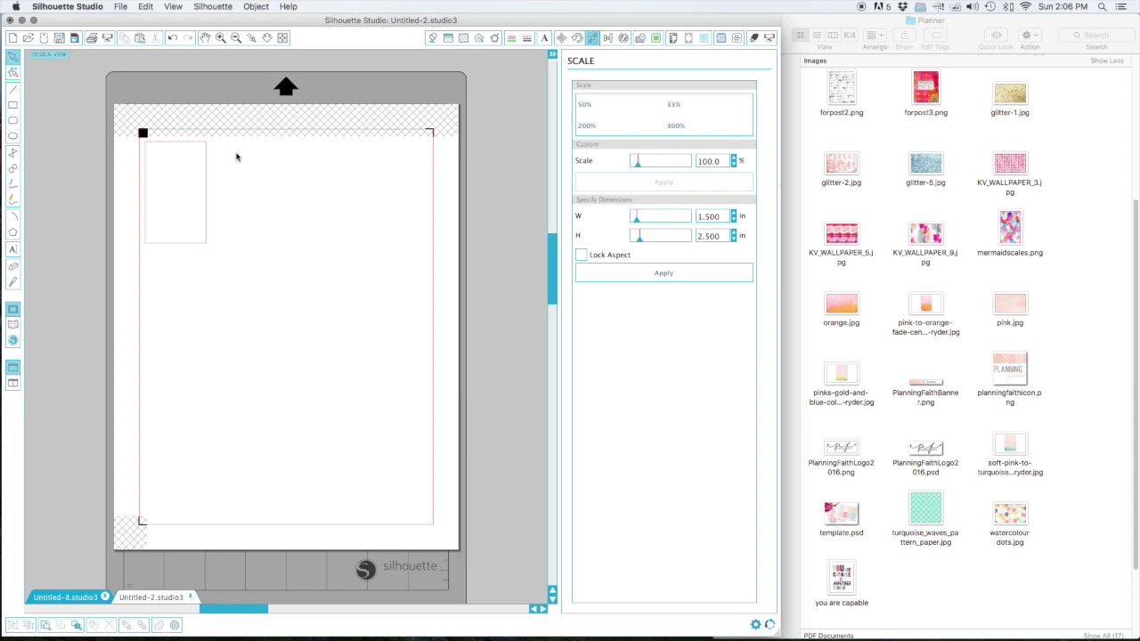
Step: Replicate the rectangle as a row of four
click(183, 148)
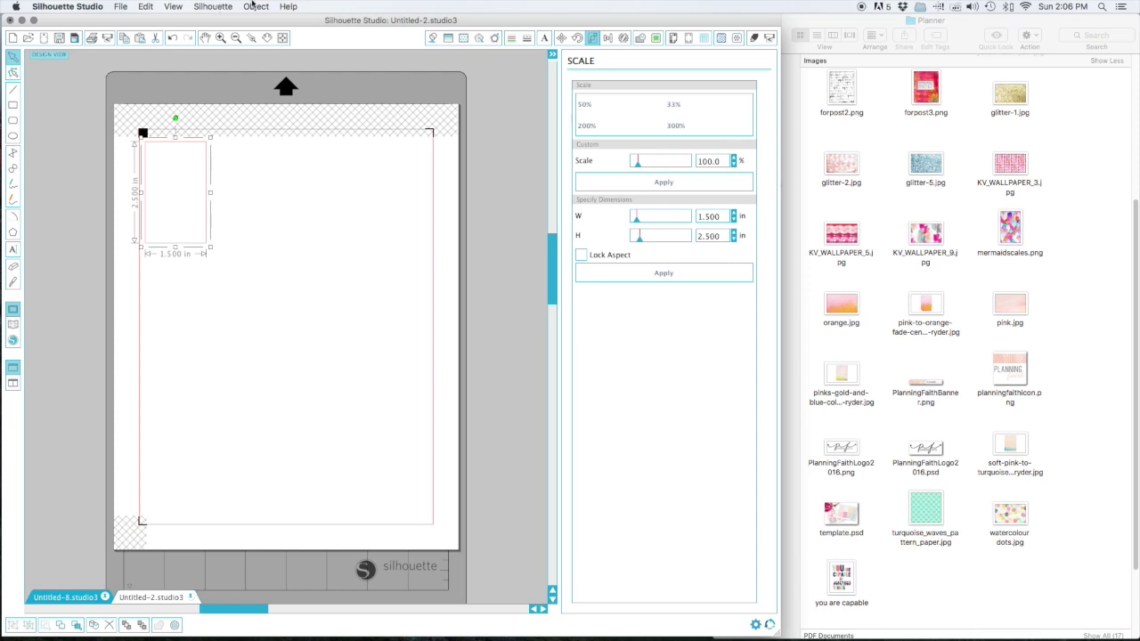
click(255, 6)
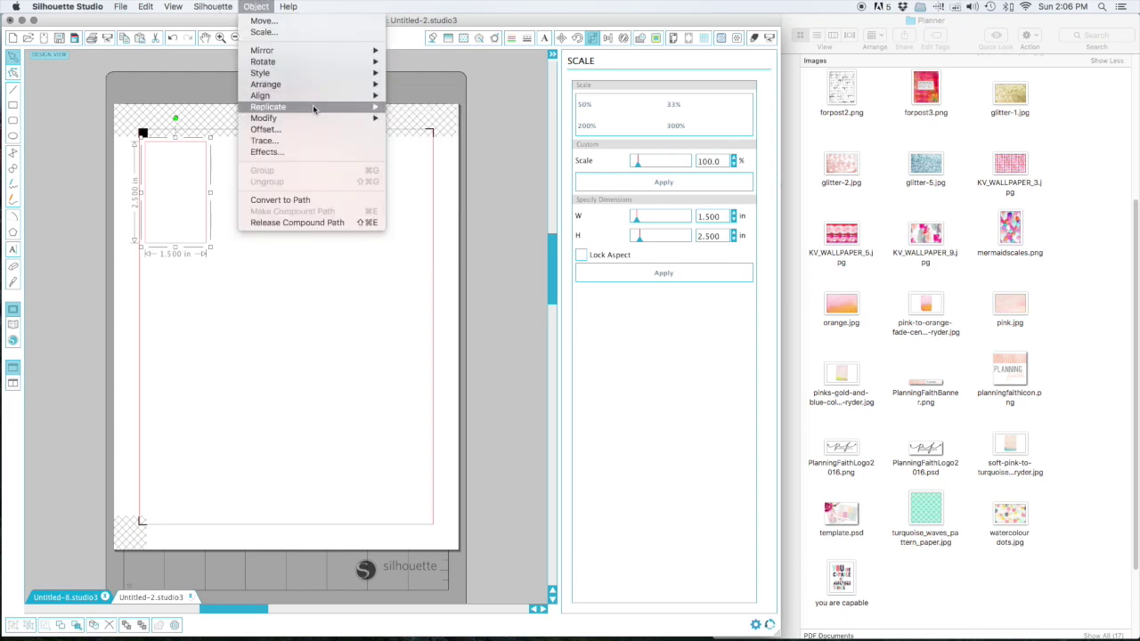
mouse_move(314, 105)
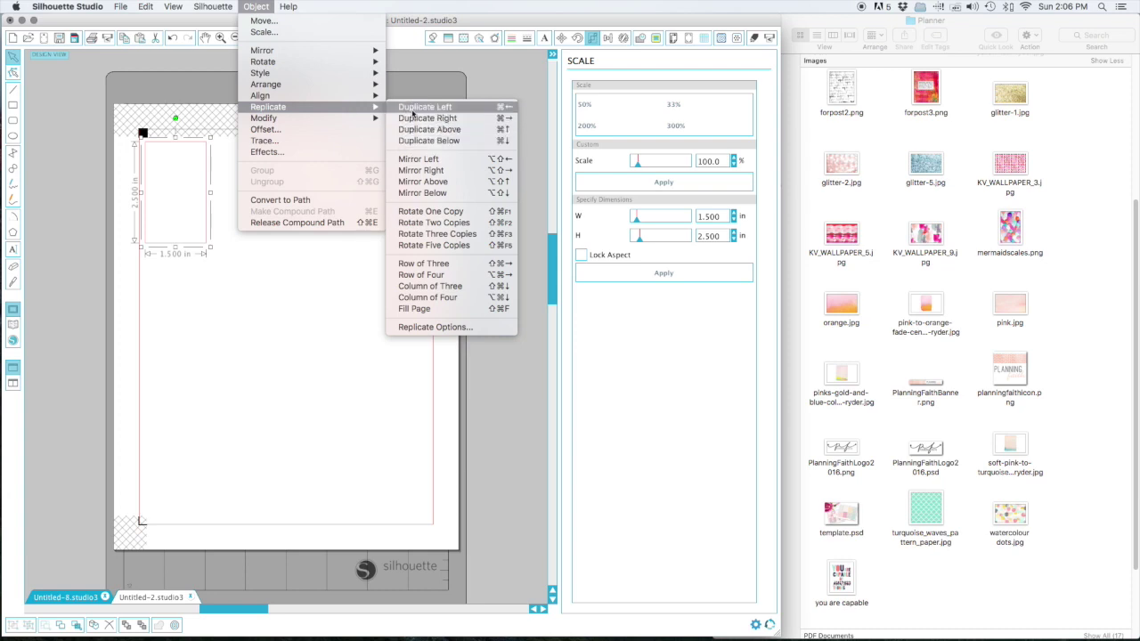
click(457, 327)
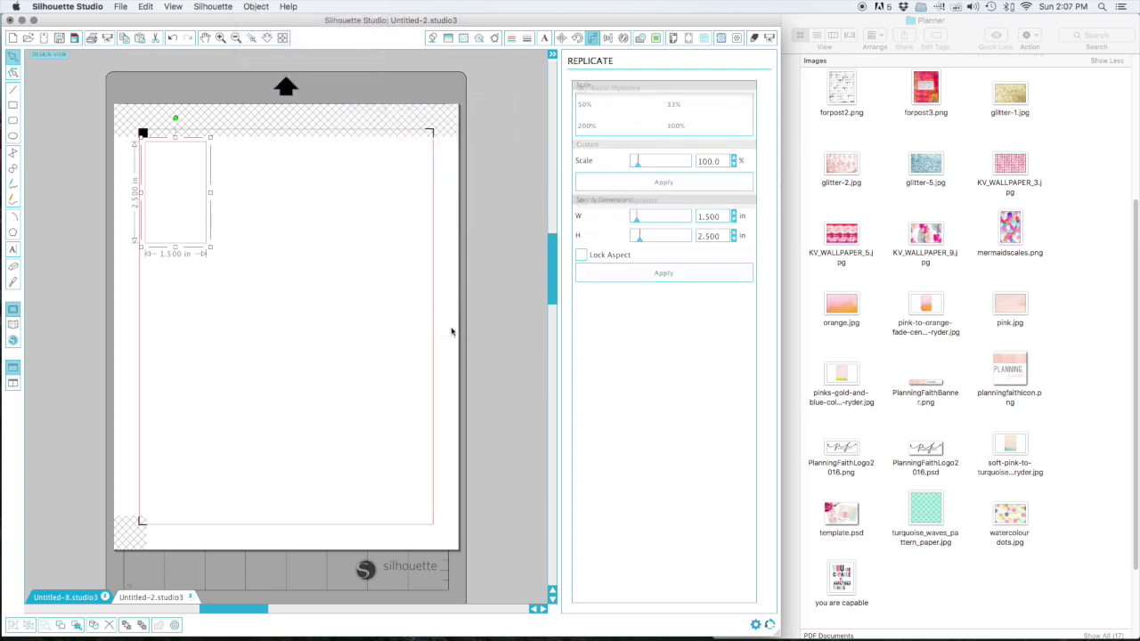
scroll(760, 173, down, 2)
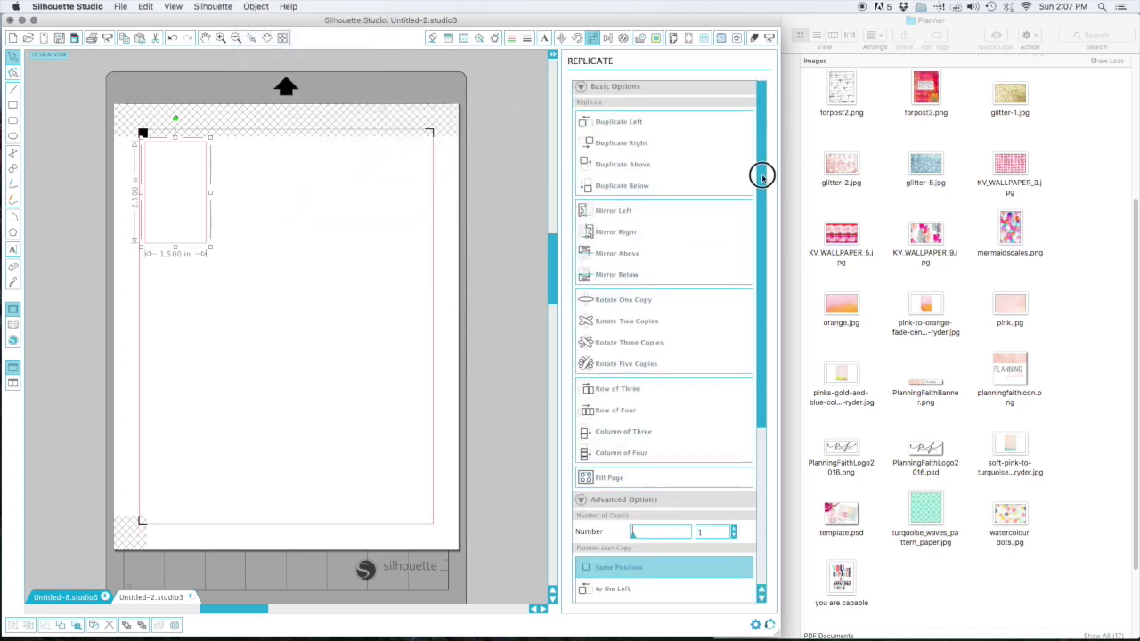
scroll(760, 173, up, 2)
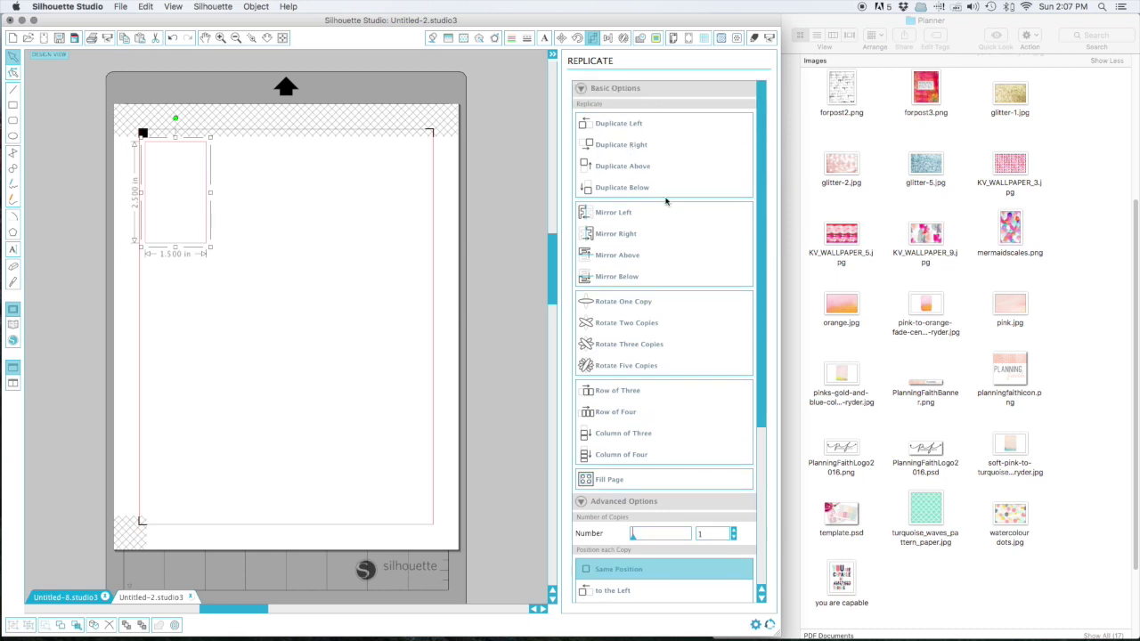
scroll(770, 257, down, 2)
scroll(770, 256, down, 3)
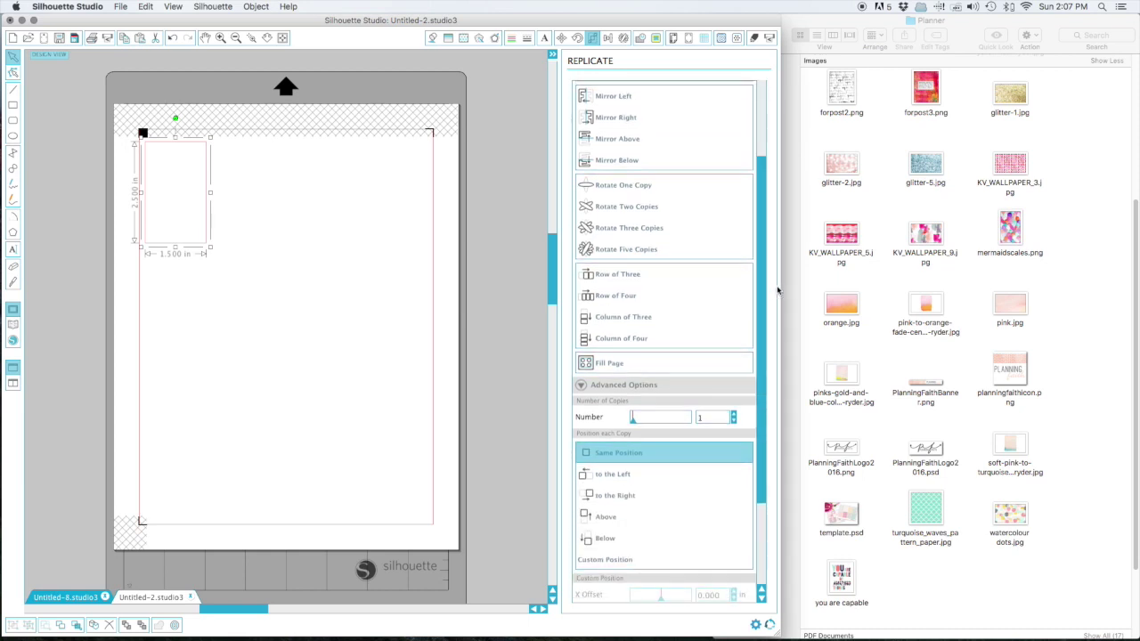
click(610, 299)
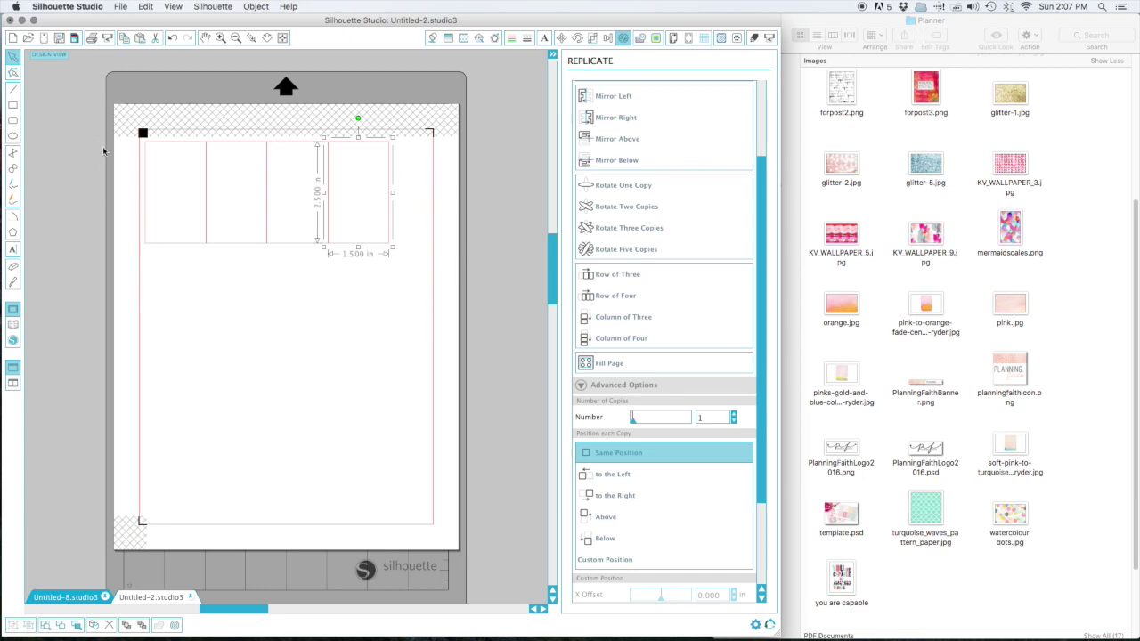
Step: Select the whole row of rectangles and replicate it as a column of four
click(127, 169)
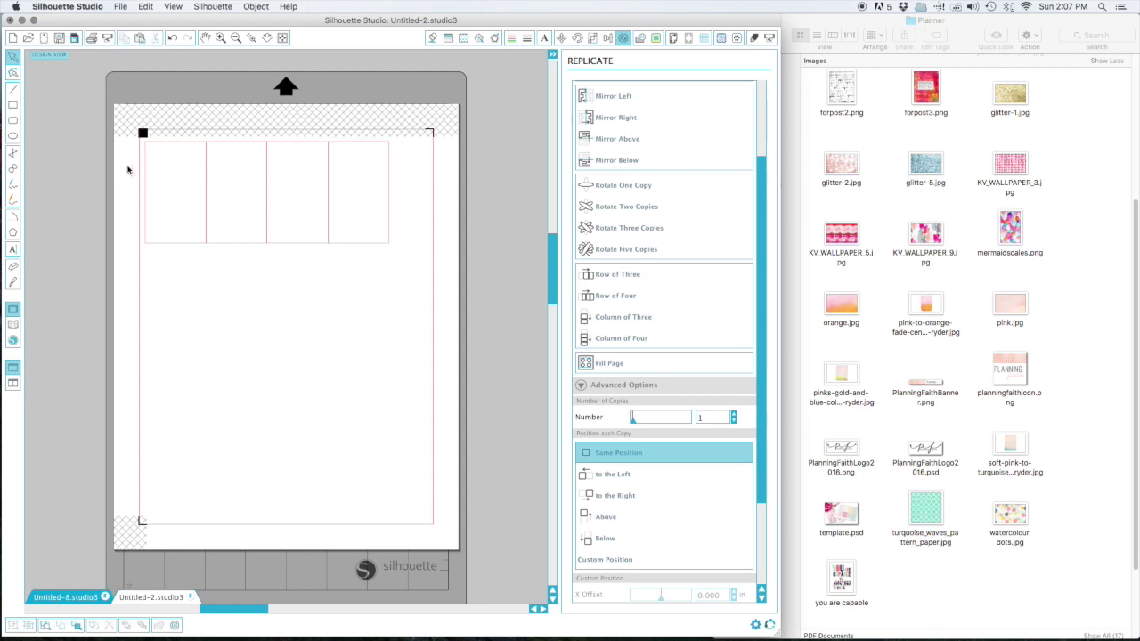
drag(134, 169, 422, 200)
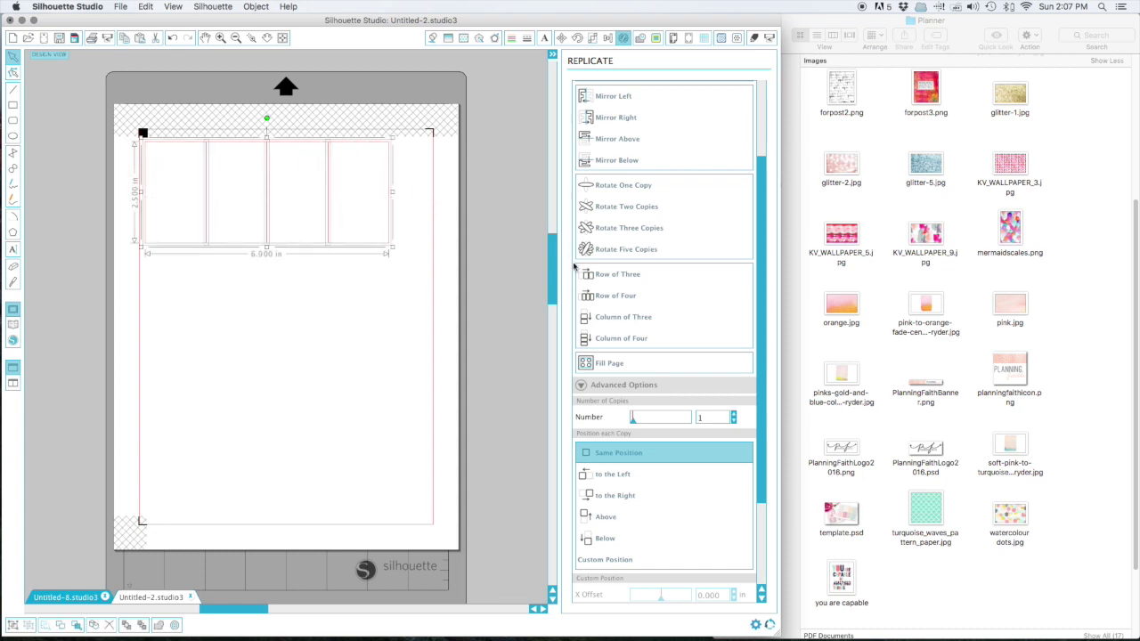
click(624, 339)
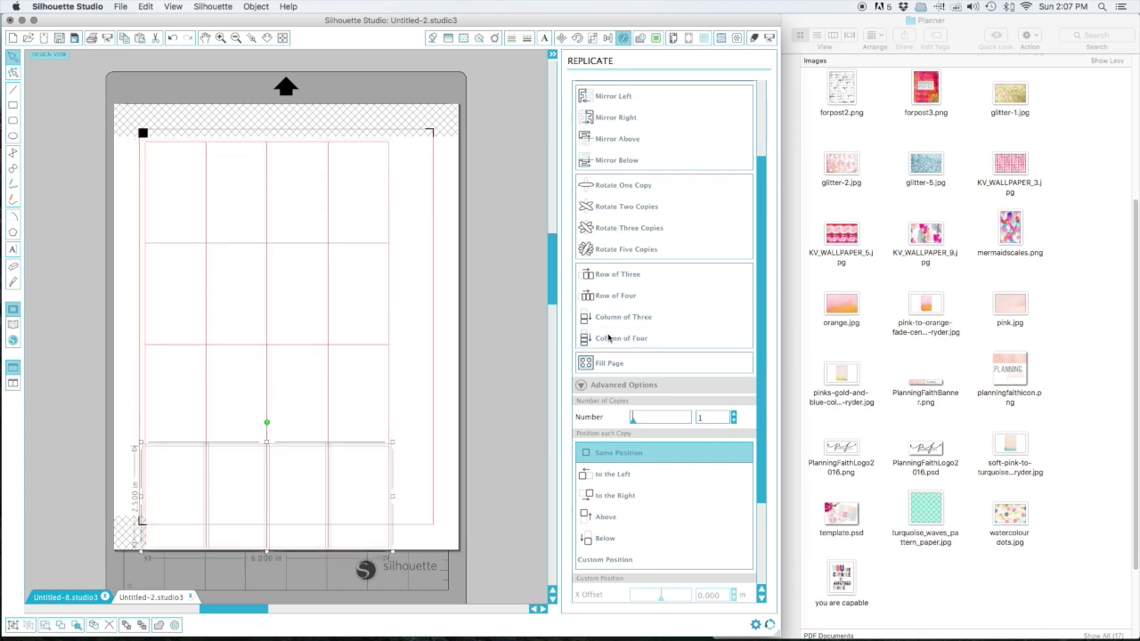
Step: Undo the shift of the top row's second rectangle and move the whole grid slightly toward the middle of the page
click(265, 153)
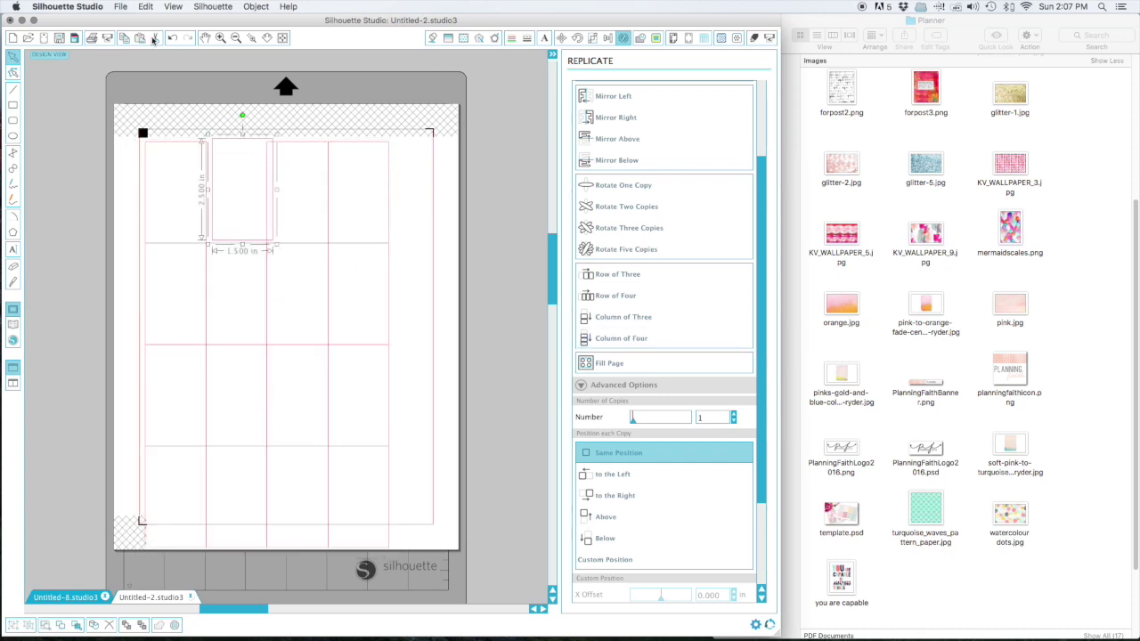
click(145, 6)
click(152, 20)
key(super+z)
drag(124, 183, 412, 481)
click(129, 311)
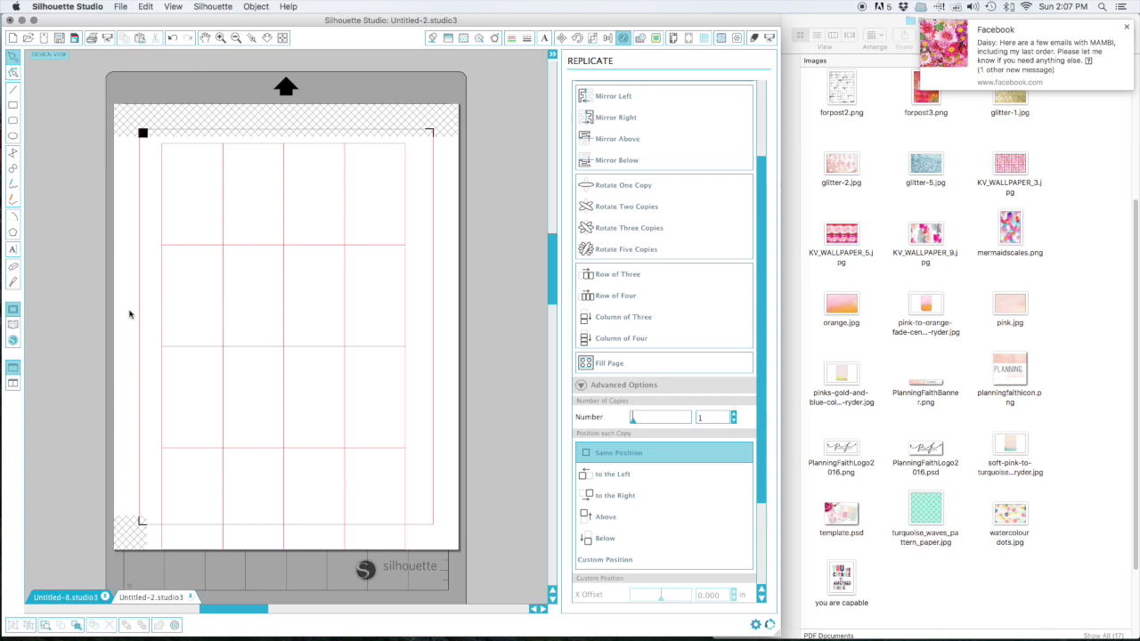
Step: Delete every rectangle in the grid except the upper-left one
drag(143, 288, 405, 508)
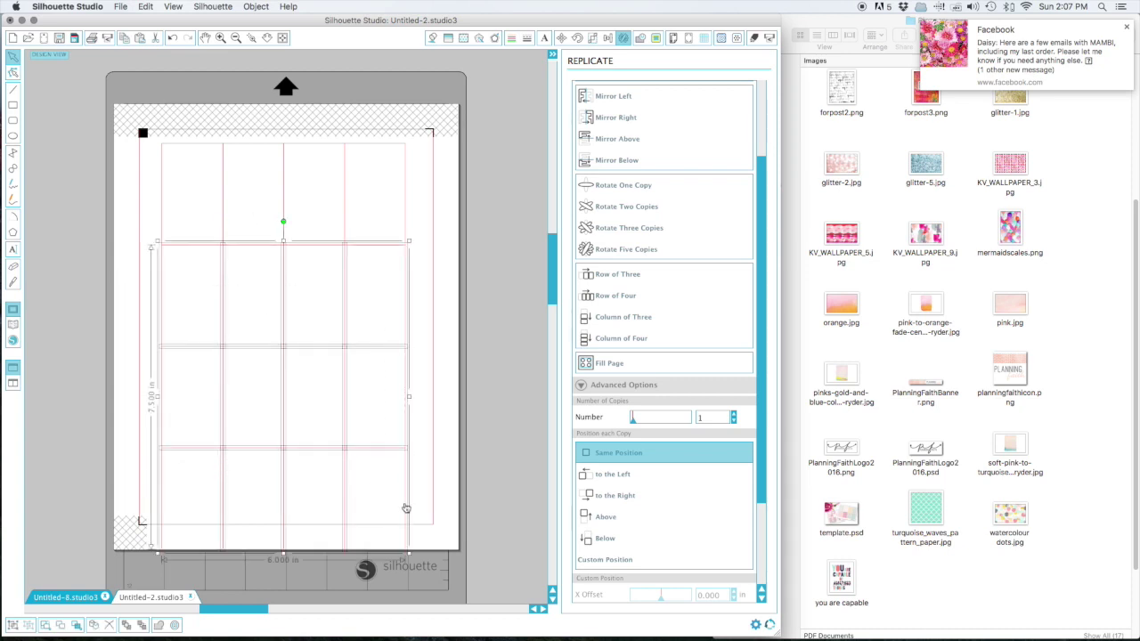
key(Delete)
drag(420, 190, 261, 182)
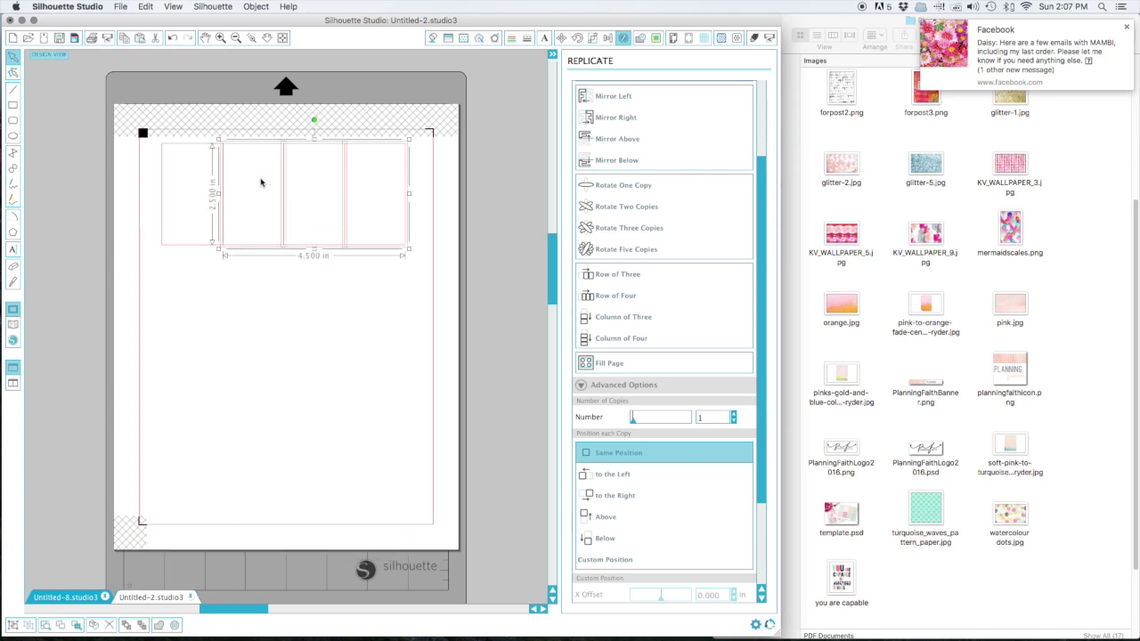
key(Delete)
Step: Move the remaining rectangle to the cut area's upper-left corner and duplicate it three times into a row of four with small gaps
drag(216, 148, 203, 148)
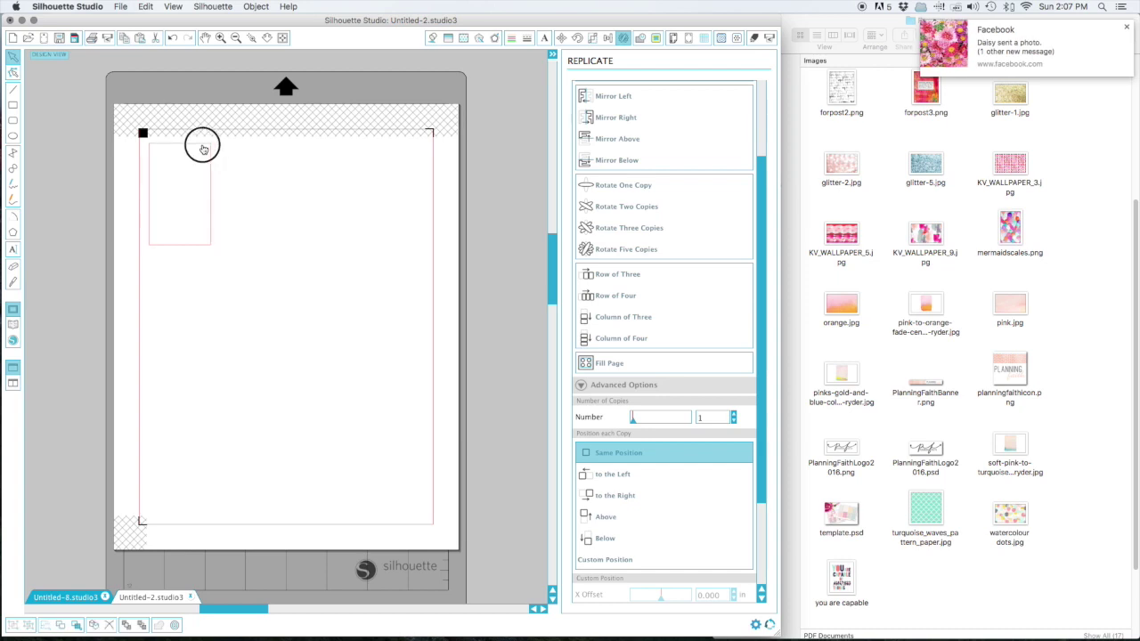
click(199, 251)
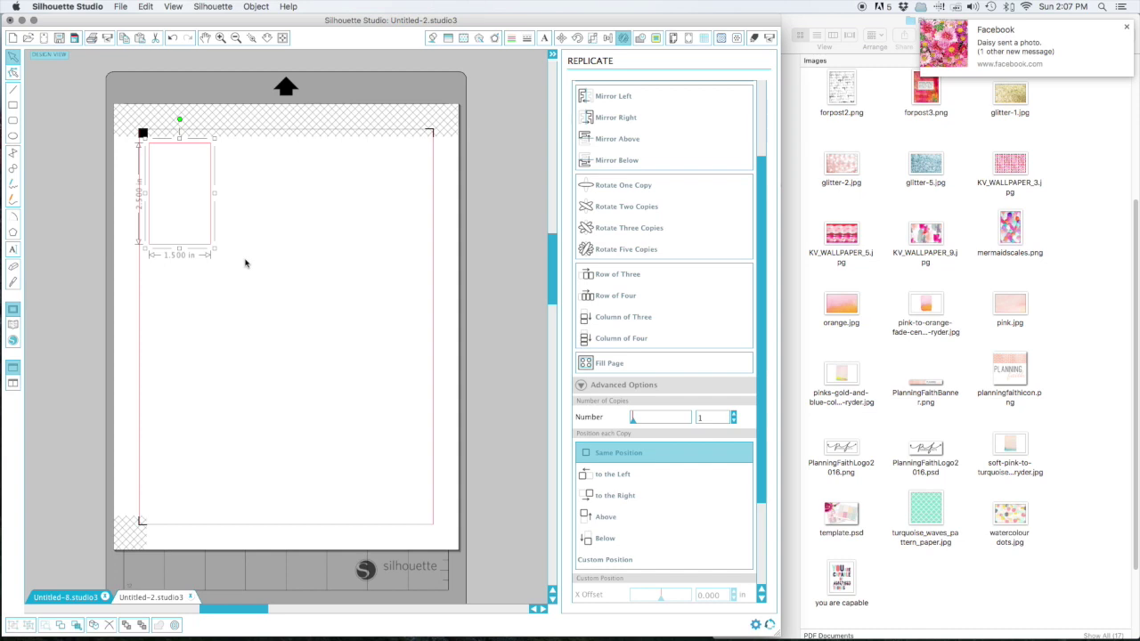
key(ctrl+d)
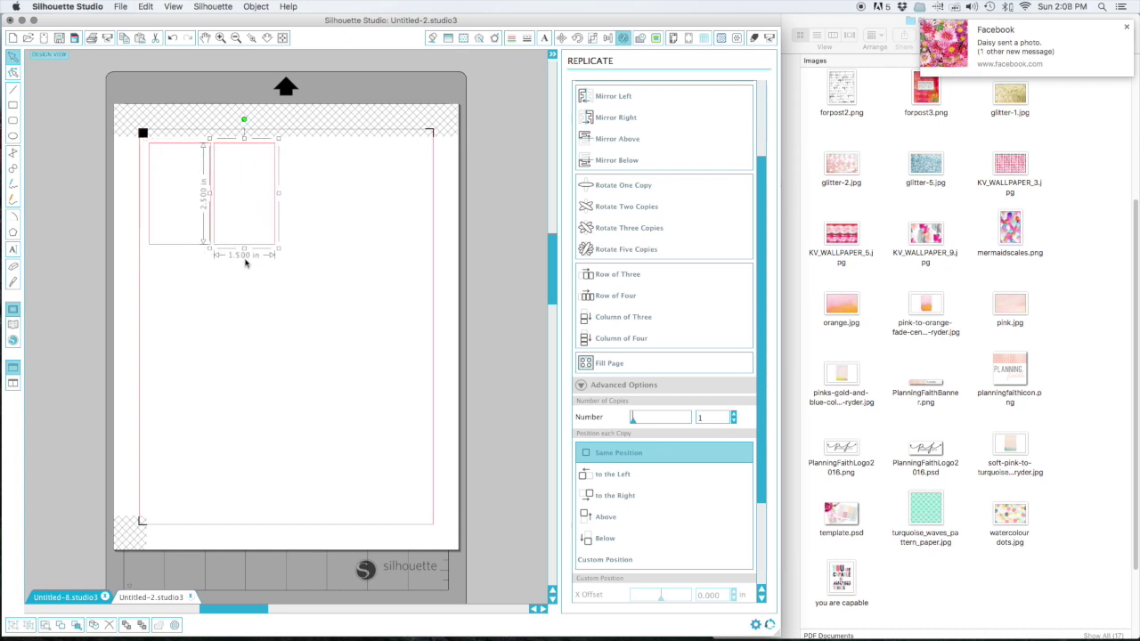
key(ctrl+d)
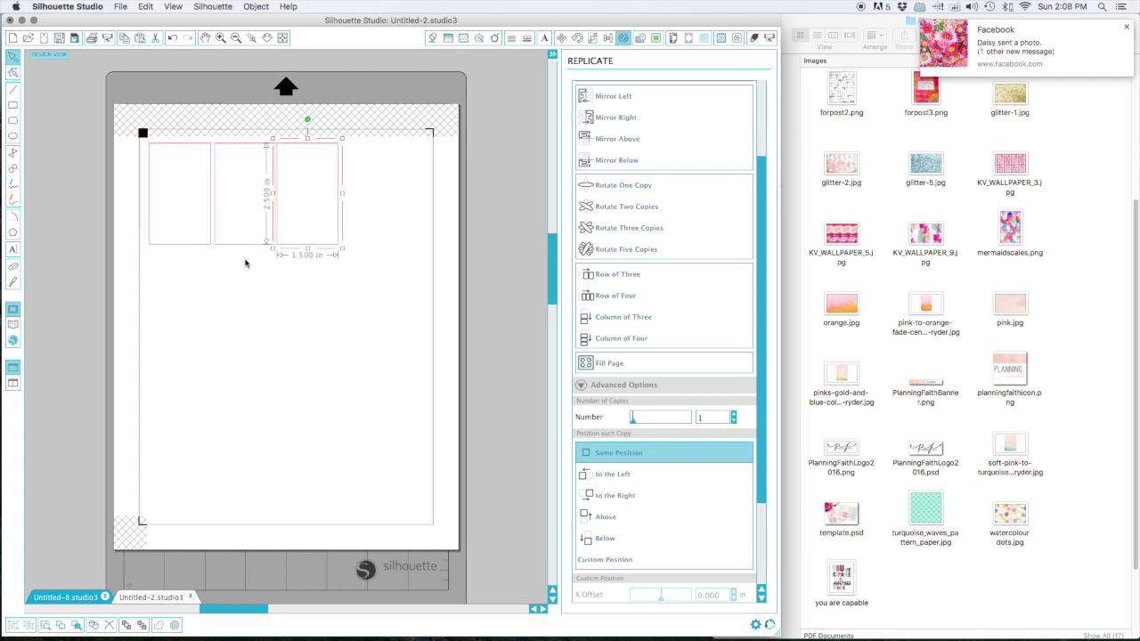
key(ctrl+d)
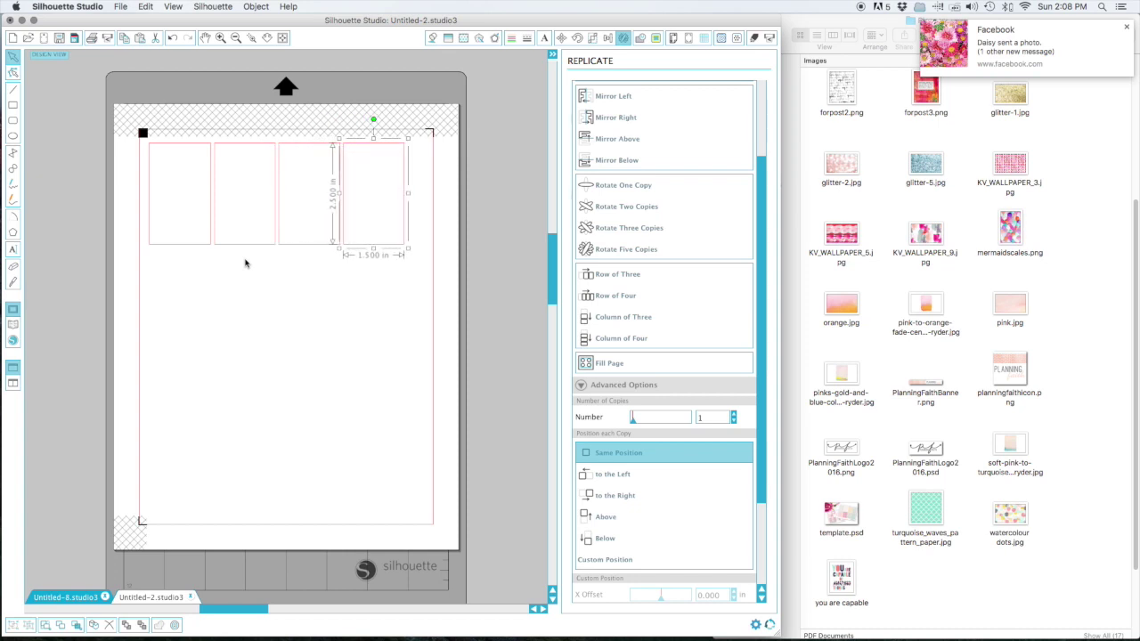
Step: Duplicate the row of four directly below and nudge the copy down to leave a small gap
click(56, 219)
drag(134, 177, 417, 224)
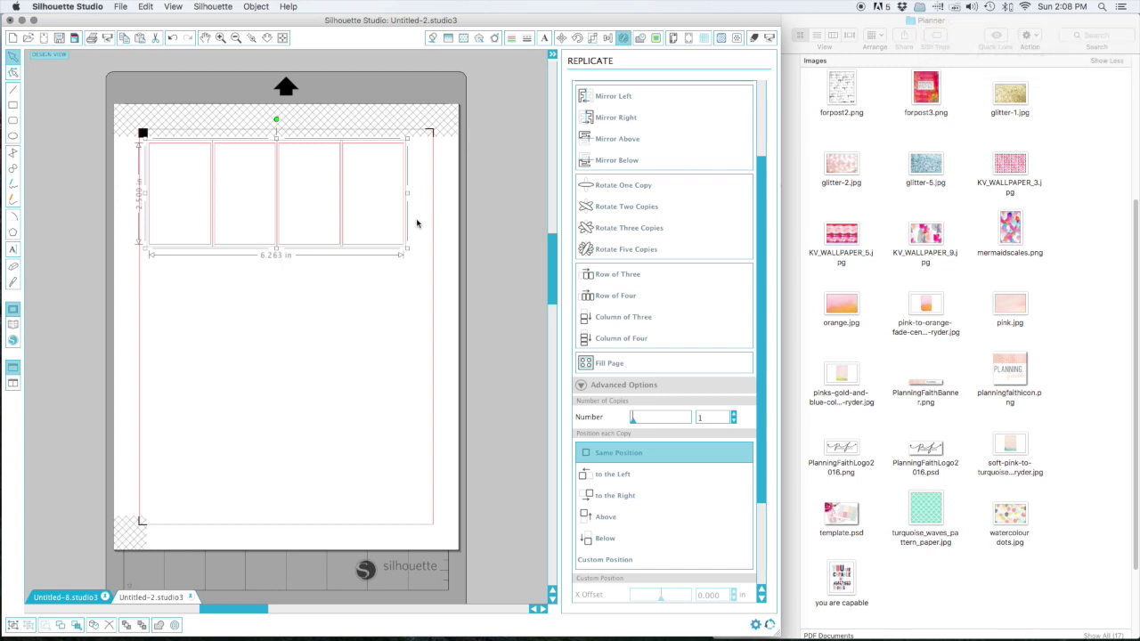
key(super+d)
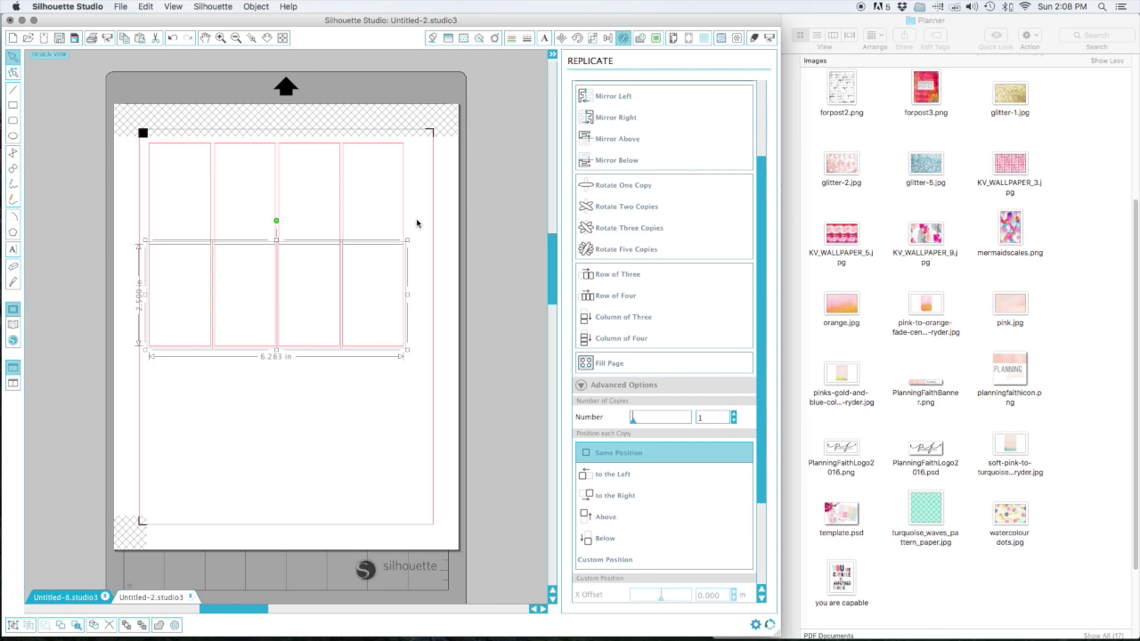
key(Down)
key(Down)
key(Down)
key(Down)
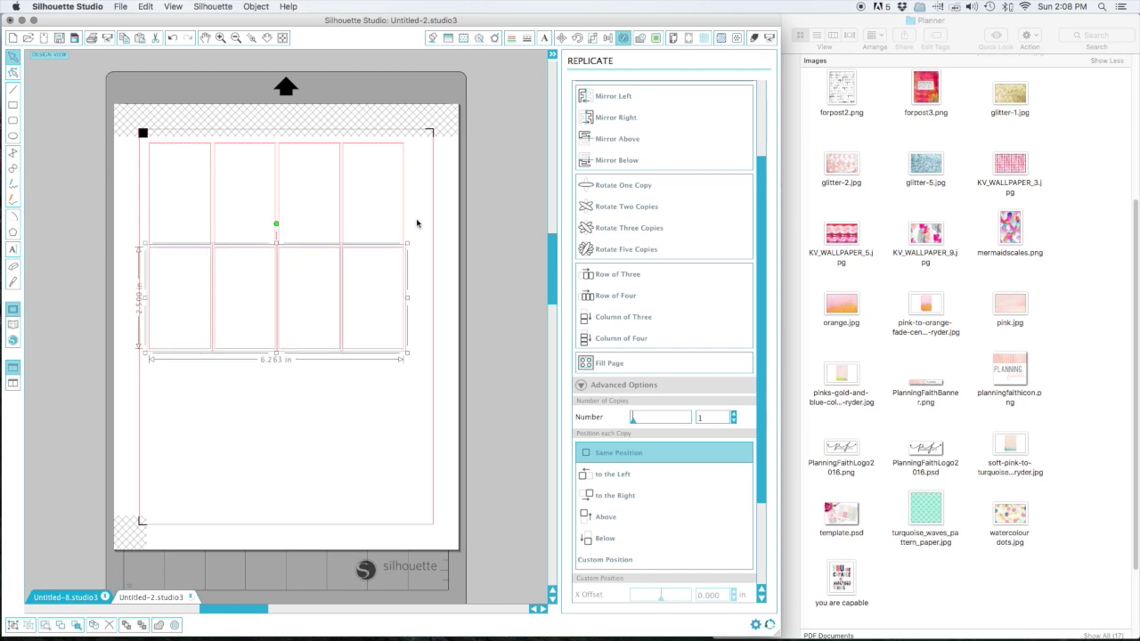
key(super+space)
click(416, 223)
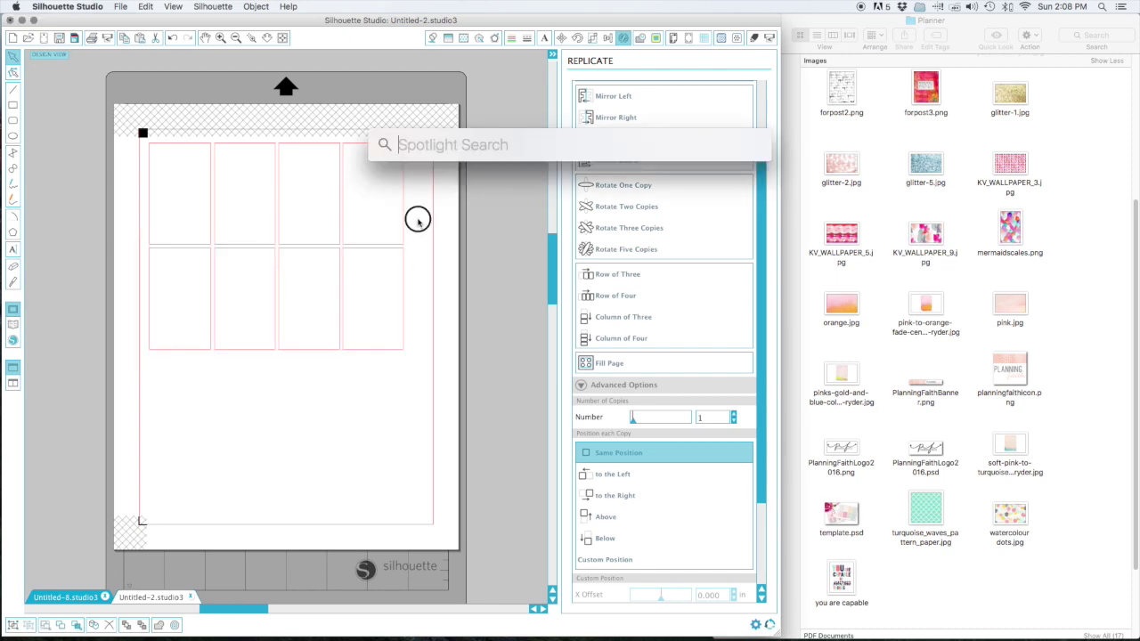
Step: Duplicate the second row below itself and nudge the copy down to form an evenly spaced third row
click(140, 281)
drag(140, 282, 428, 345)
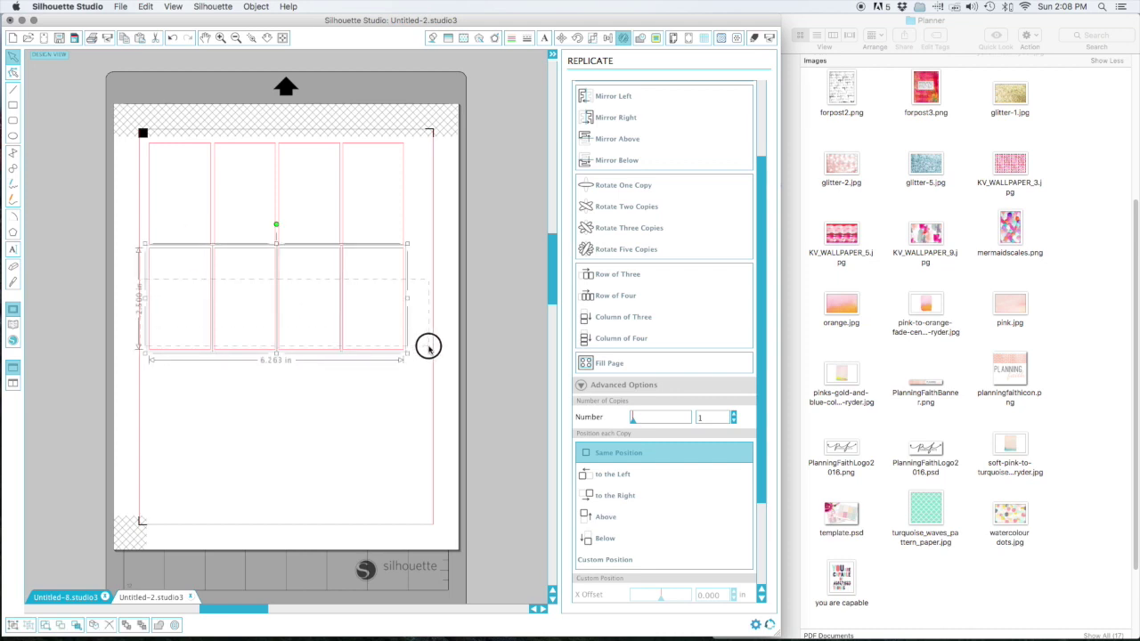
key(super+d)
key(Down)
key(Down)
key(Down)
key(Down)
key(Down)
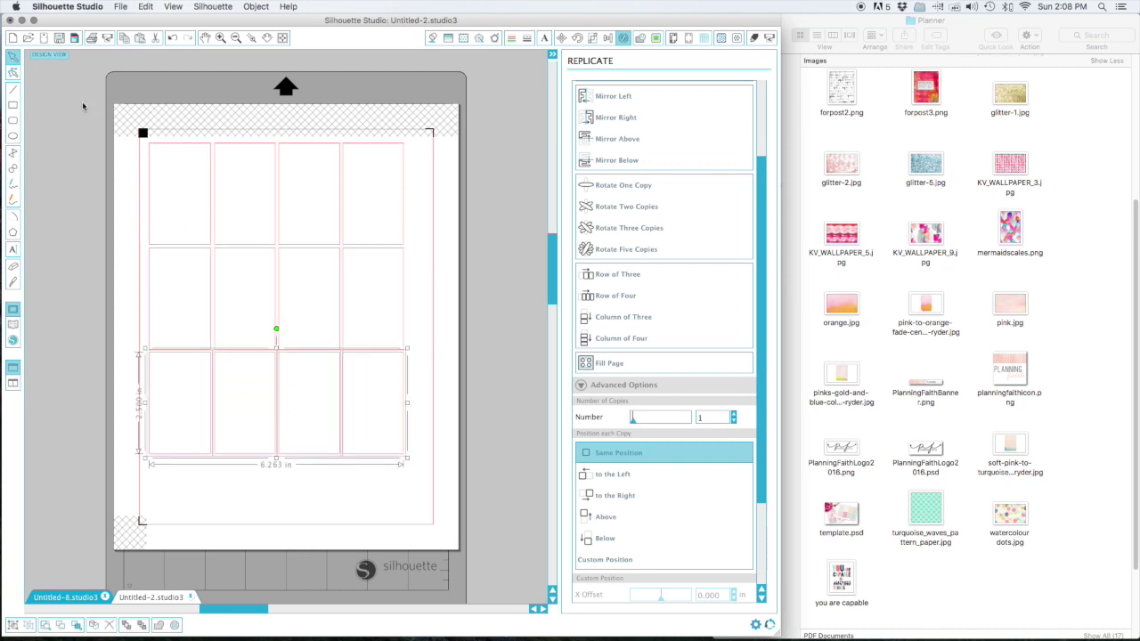
Step: Move the complete grid of twelve rectangles down and right to centre it within the cut area
drag(93, 138, 432, 457)
drag(399, 420, 411, 436)
click(455, 431)
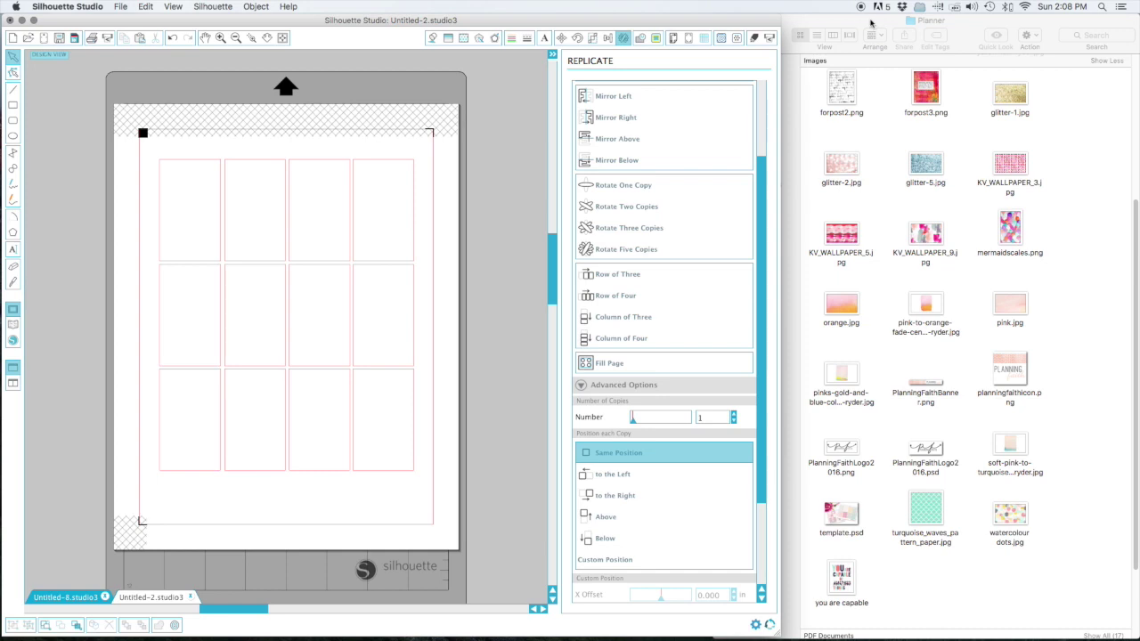
Step: Switch to the Finder's Planner folder and fill the top row's rightmost rectangle with mermaidscales.png
click(826, 19)
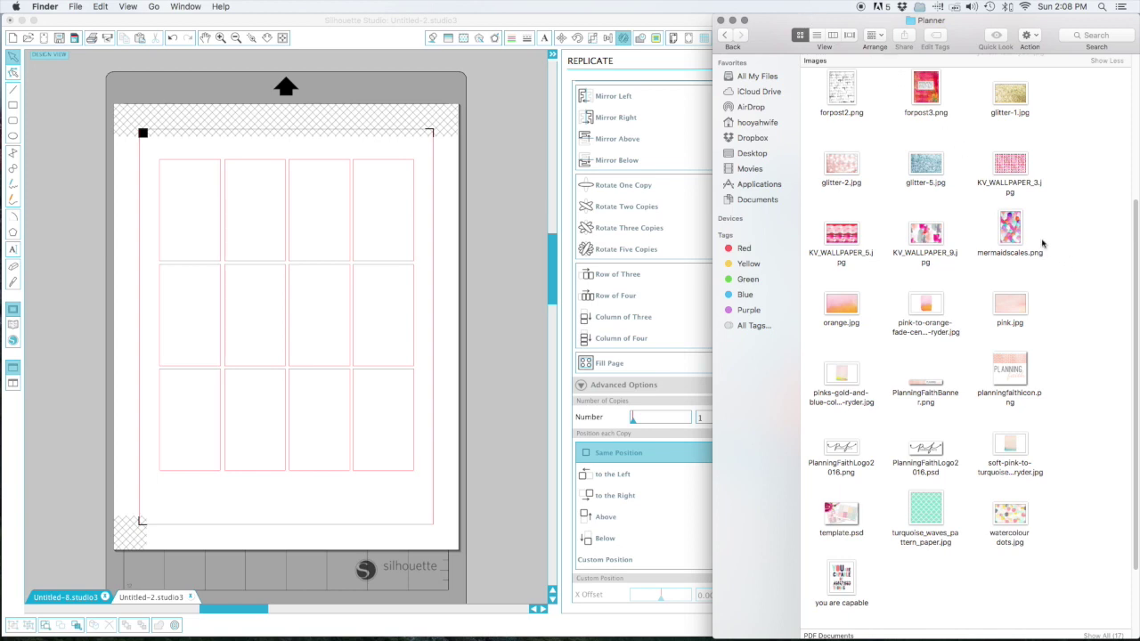
click(1013, 226)
drag(1009, 223, 387, 212)
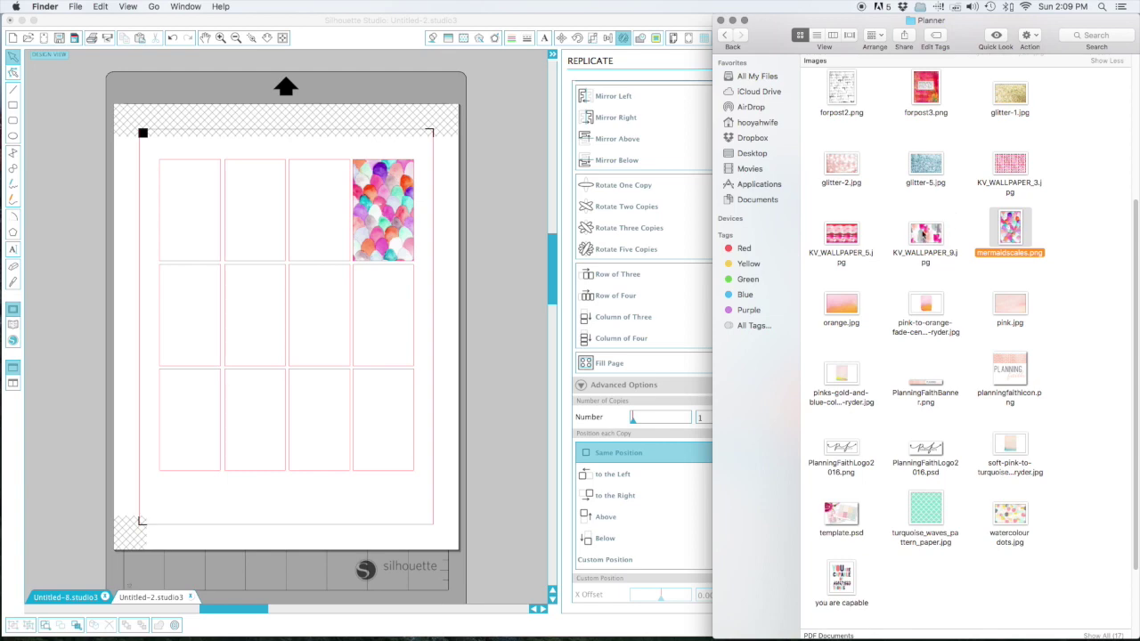
Step: Place mermaidscales.png on the blank page area outside the rectangles
drag(1011, 225, 445, 450)
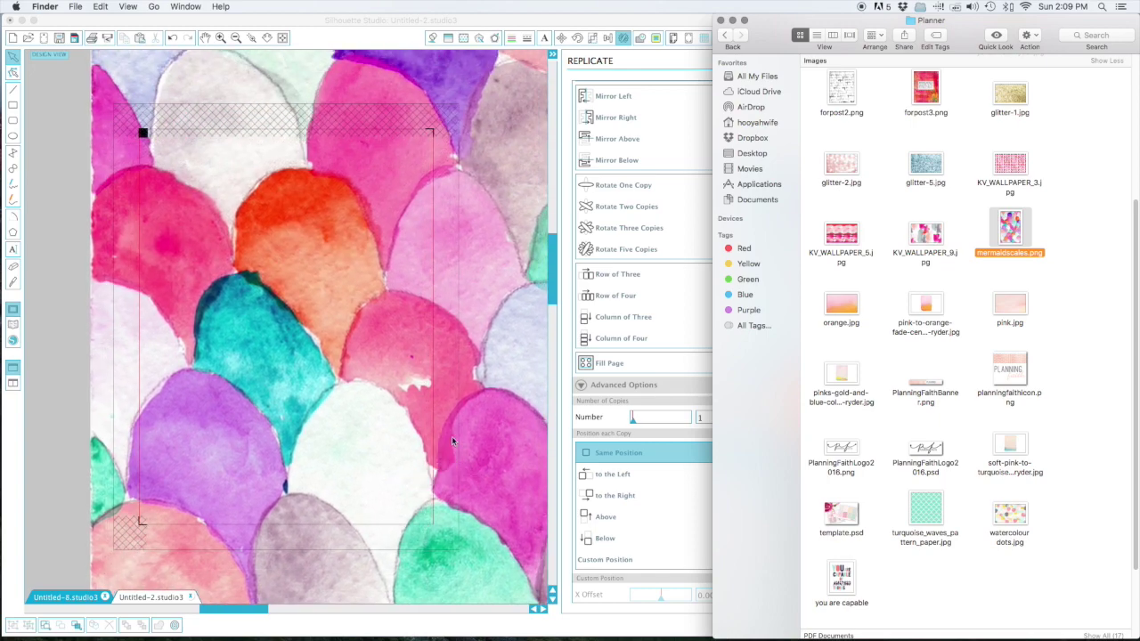
Step: Move the placed mermaidscales image down the page and shrink it proportionally from its upper corner
click(442, 135)
drag(470, 131, 457, 308)
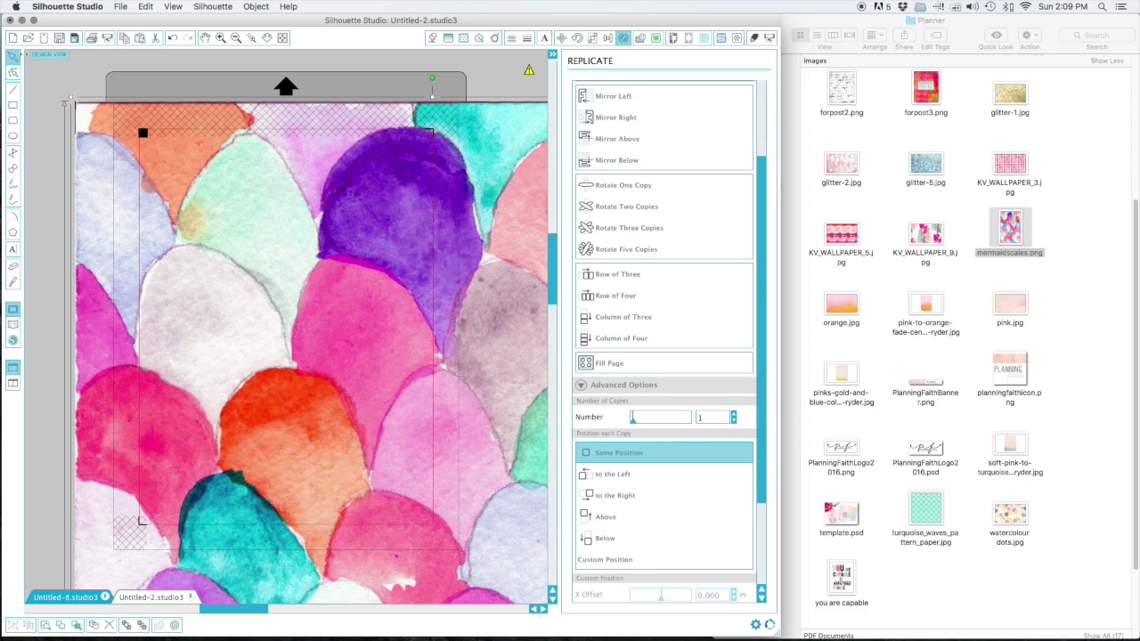
drag(69, 97, 247, 109)
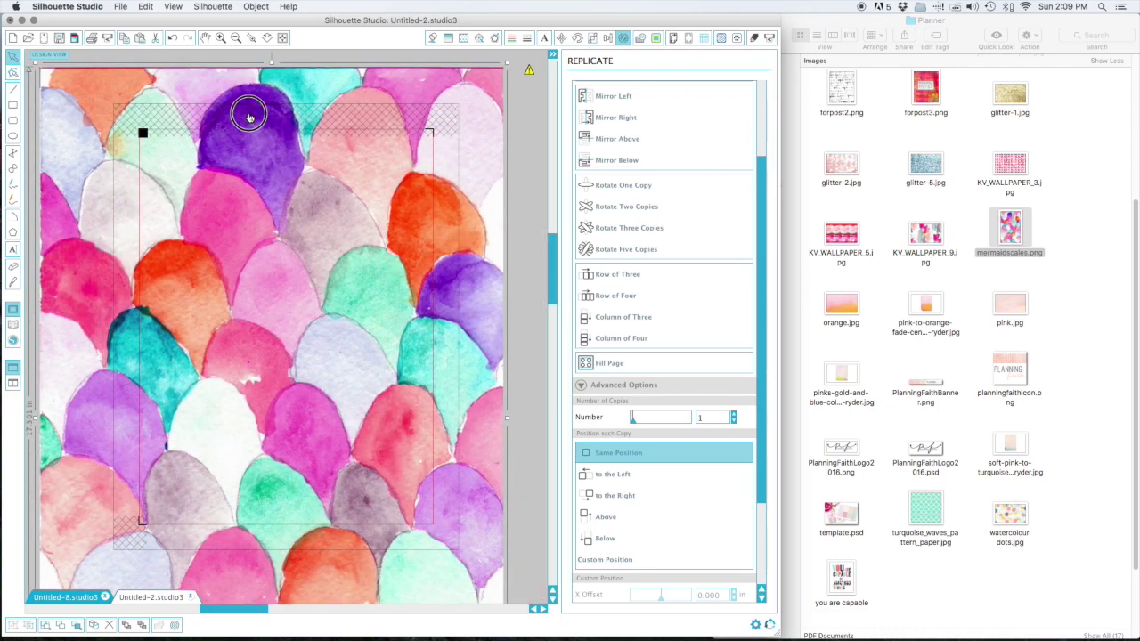
Step: Scale the mermaidscales image to a width of 1.5 in and a height of 2.5 in
click(593, 37)
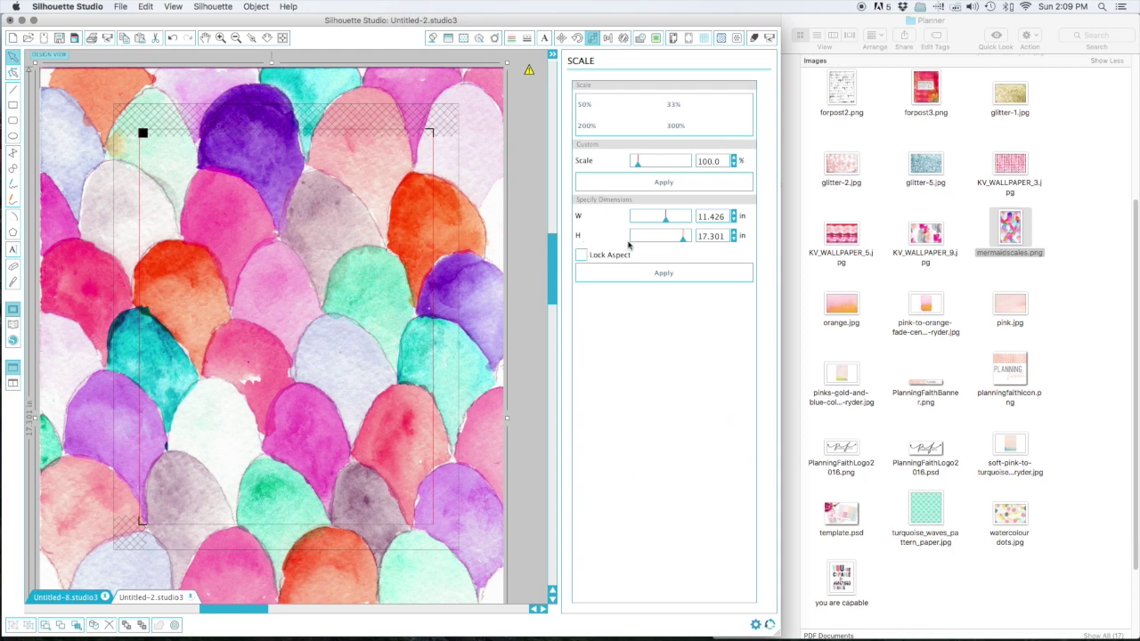
double_click(726, 219)
text(1.5)
key(Tab)
text(2)
key(Return)
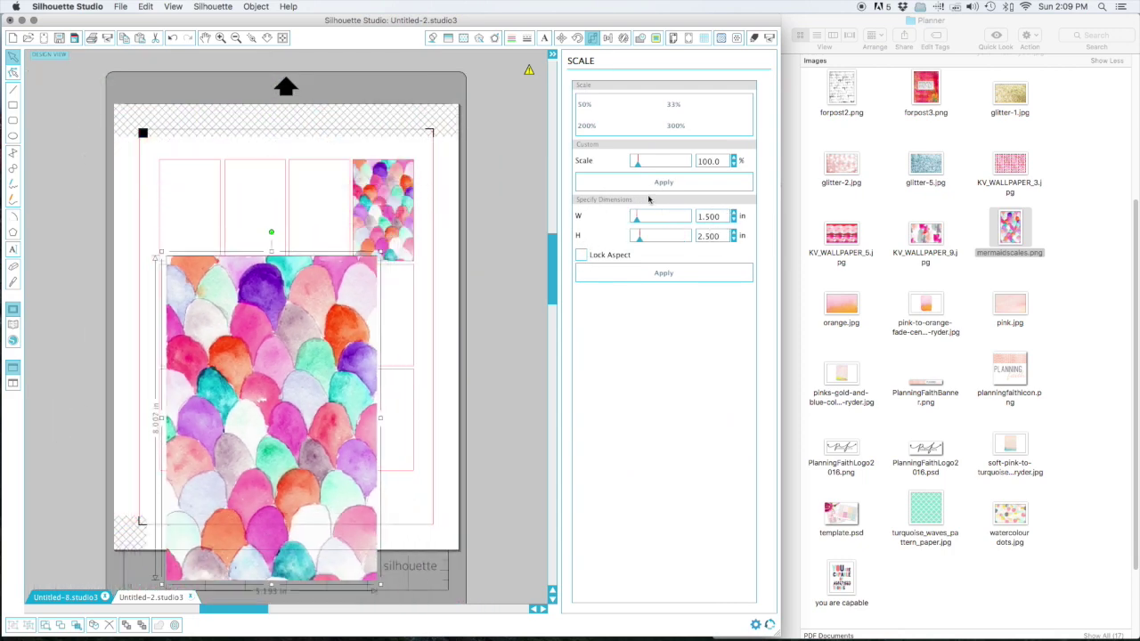
Step: Try the resized mermaidscales image over the third row's rightmost rectangle, and delete it from the design
click(296, 398)
drag(296, 398, 405, 400)
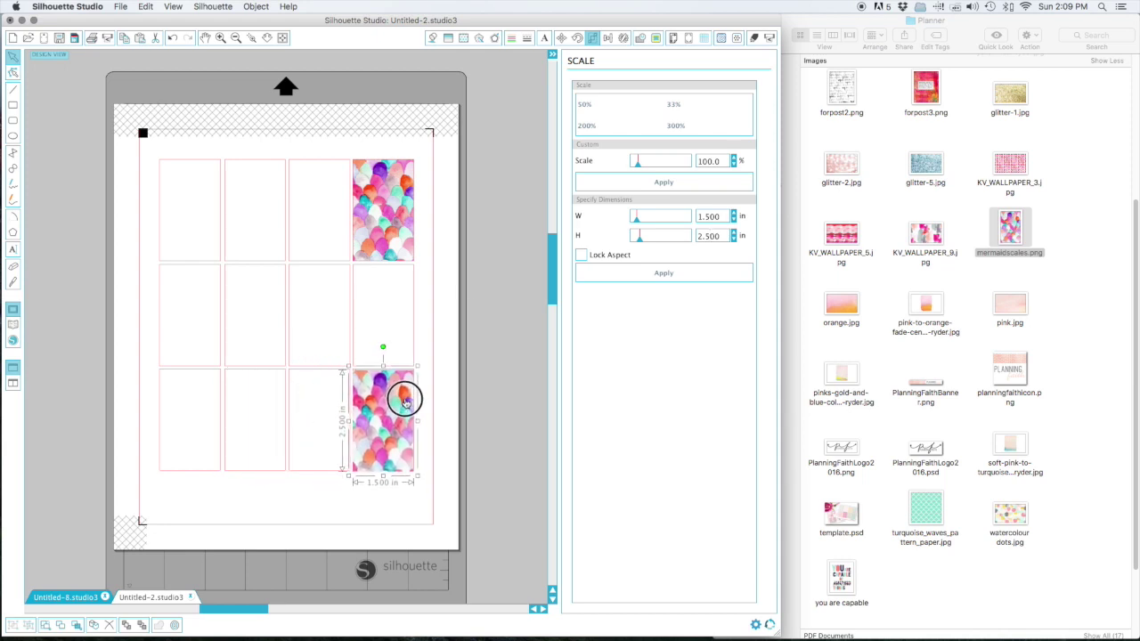
drag(405, 401, 509, 336)
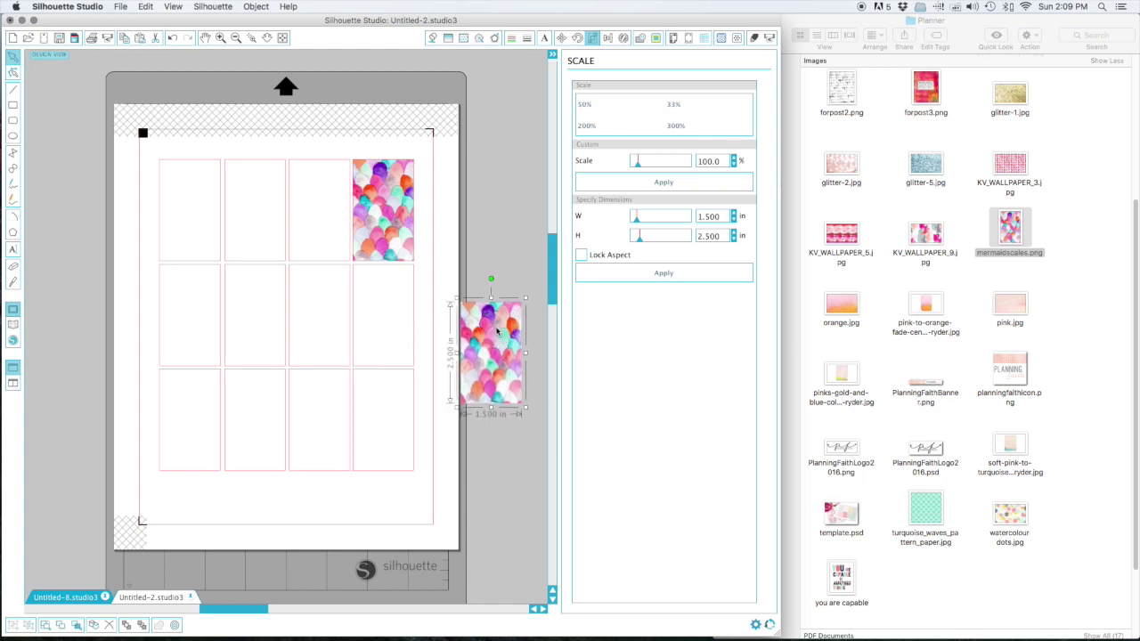
key(Delete)
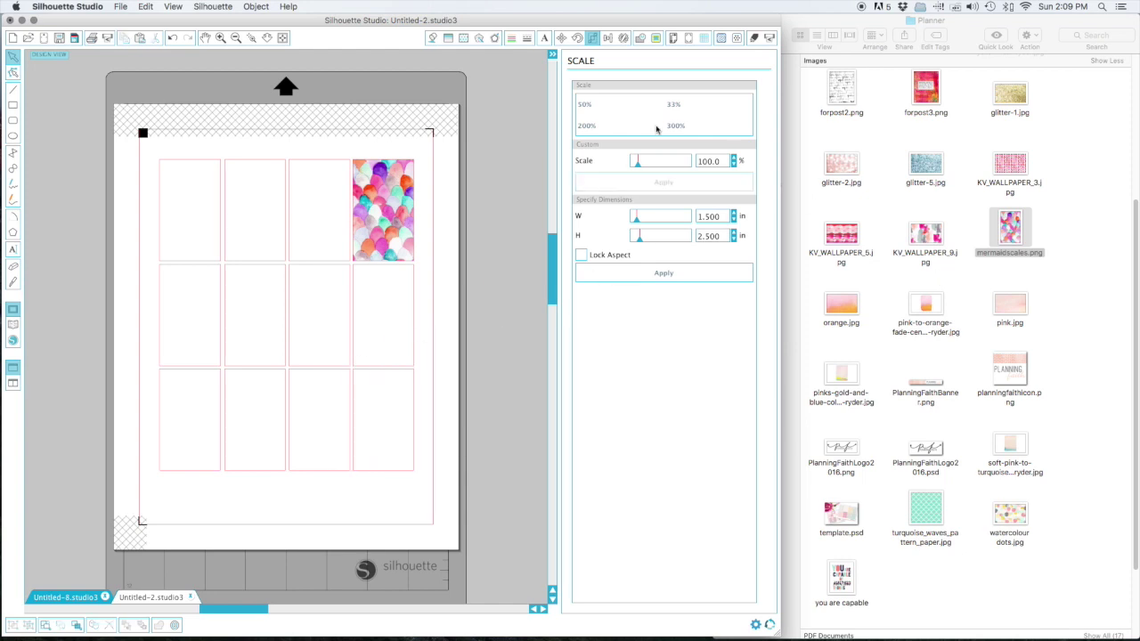
Step: Fill the top row's rightmost rectangle with glitter-2.jpg and replace that fill with glitter-1.jpg
drag(842, 163, 384, 200)
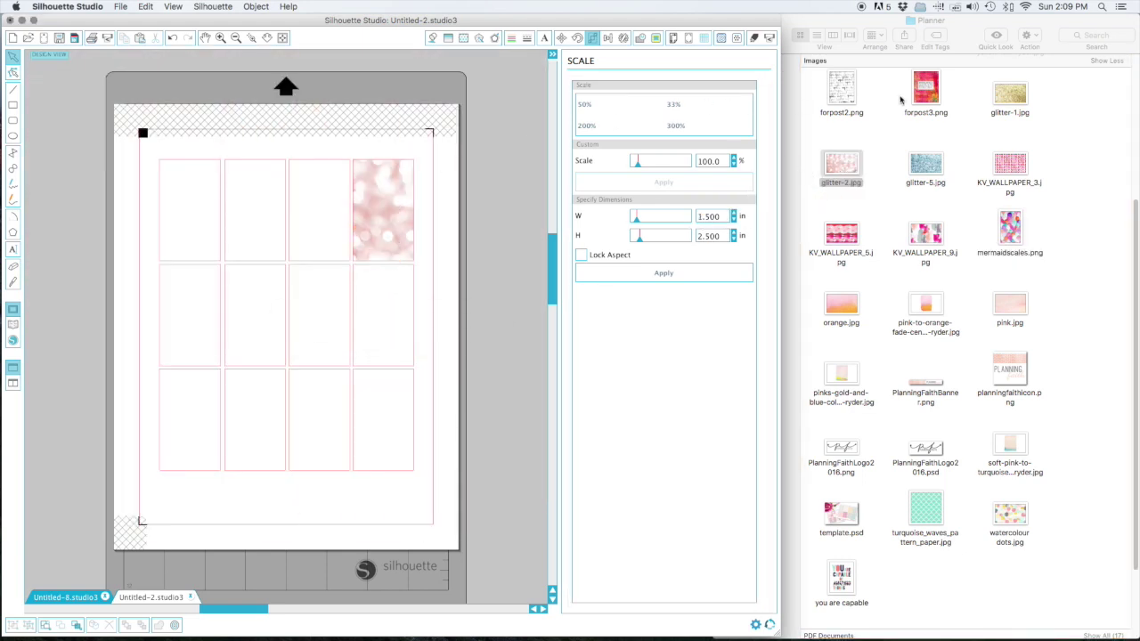
drag(1006, 93, 378, 210)
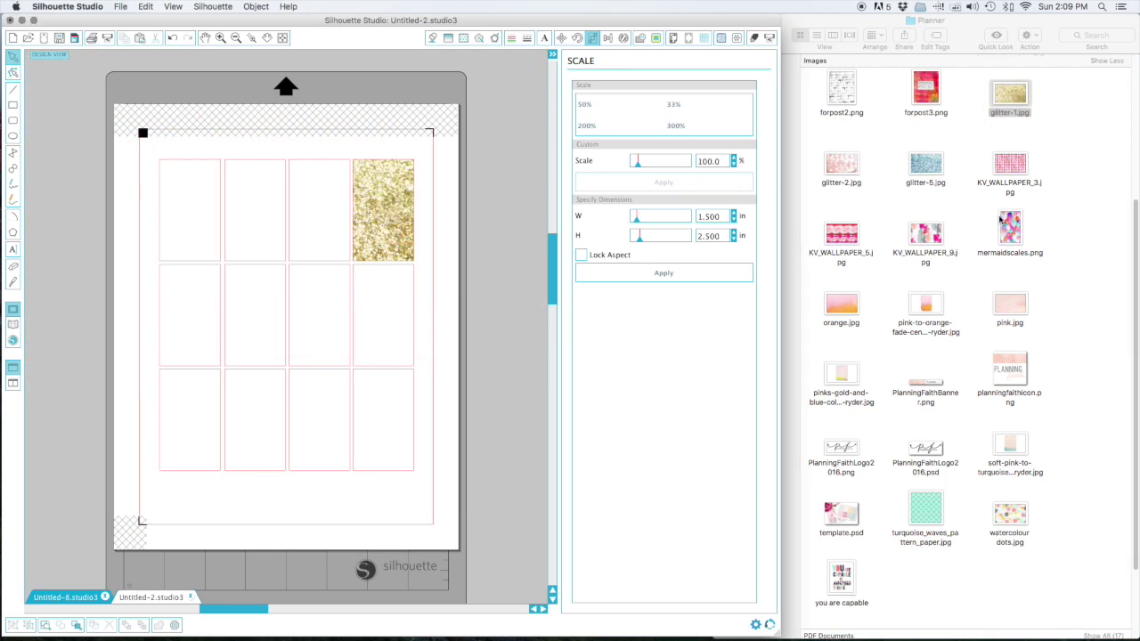
Step: Fill the second row's rightmost rectangle with the "you are capable" image and replace that fill with orange.jpg
click(842, 579)
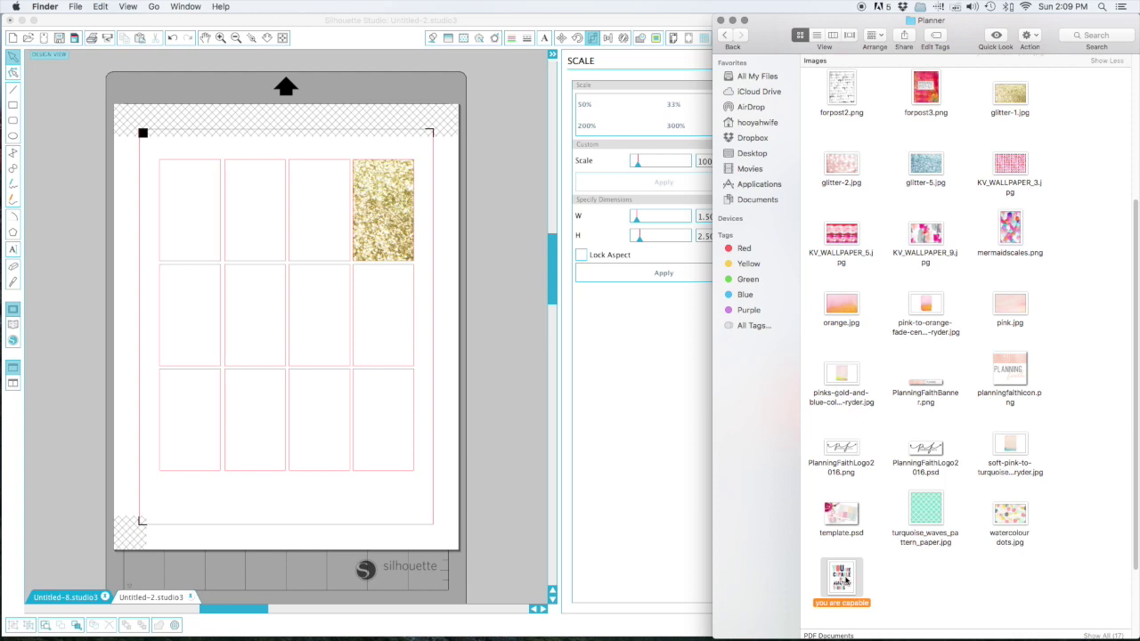
drag(844, 579, 397, 334)
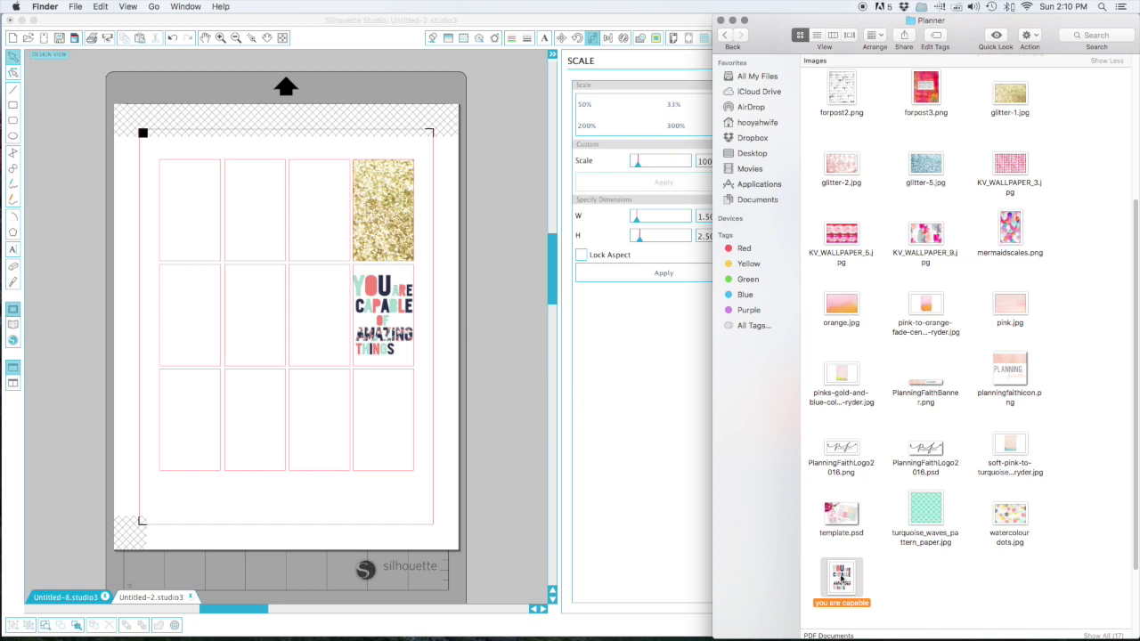
drag(841, 305, 392, 296)
Step: Fill the third column's top rectangle with orange.jpg and the one below it with KV_WALLPAPER_9.jpg
drag(840, 299, 325, 198)
drag(926, 233, 327, 289)
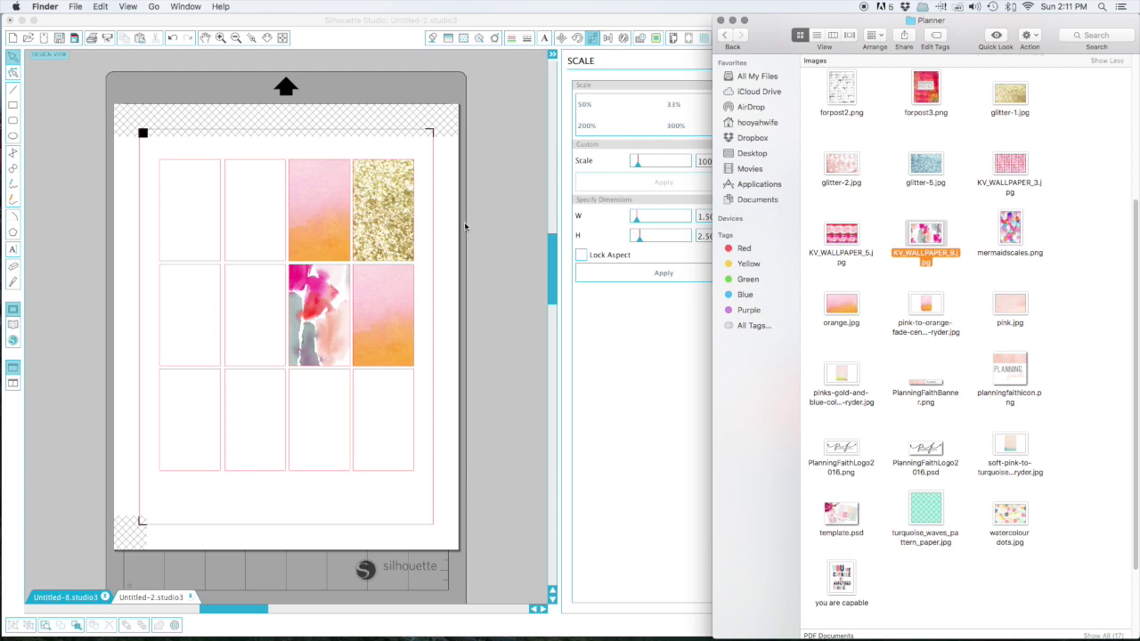
Step: Fill the top row's second rectangle with KV_WALLPAPER_5.jpg, and its first rectangle and the second row's second one with orange.jpg
drag(840, 236, 249, 201)
drag(818, 307, 203, 186)
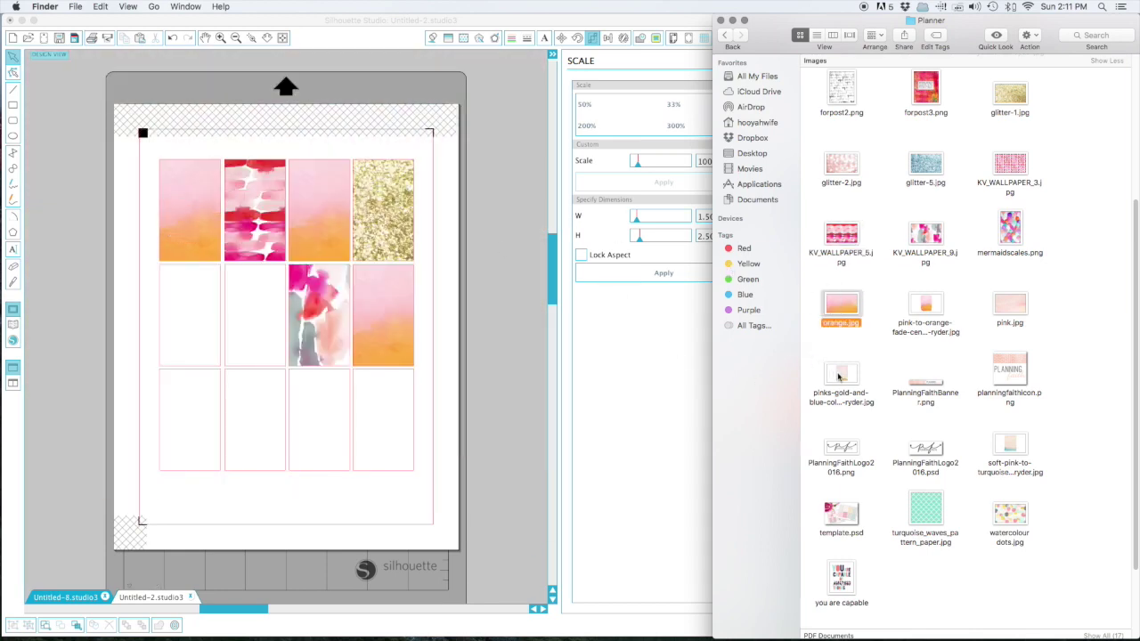
drag(837, 306, 260, 334)
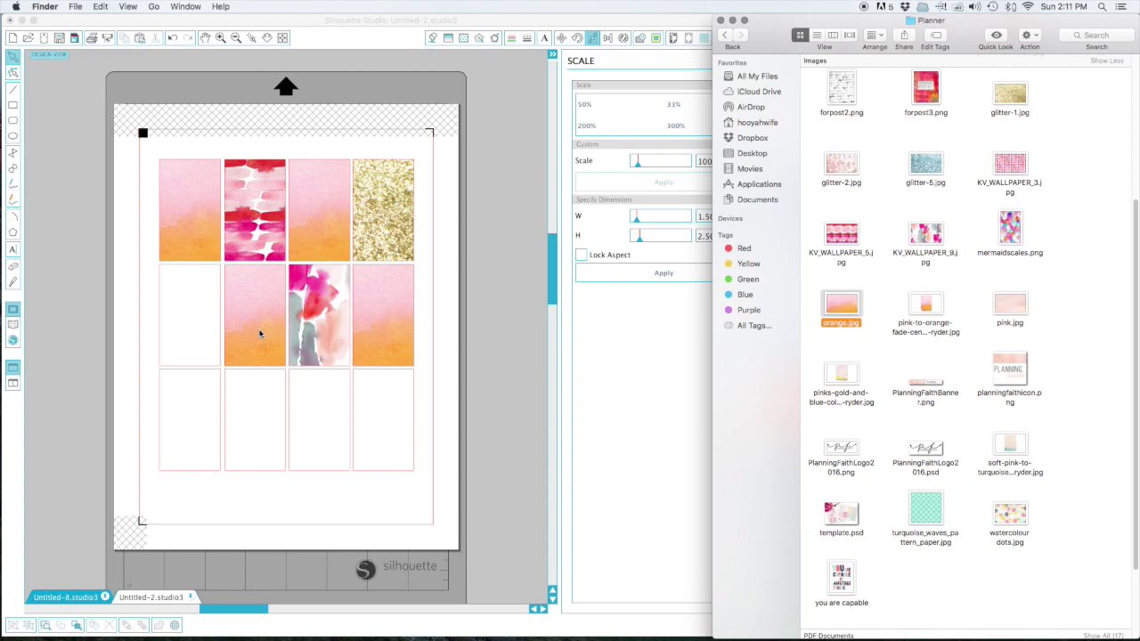